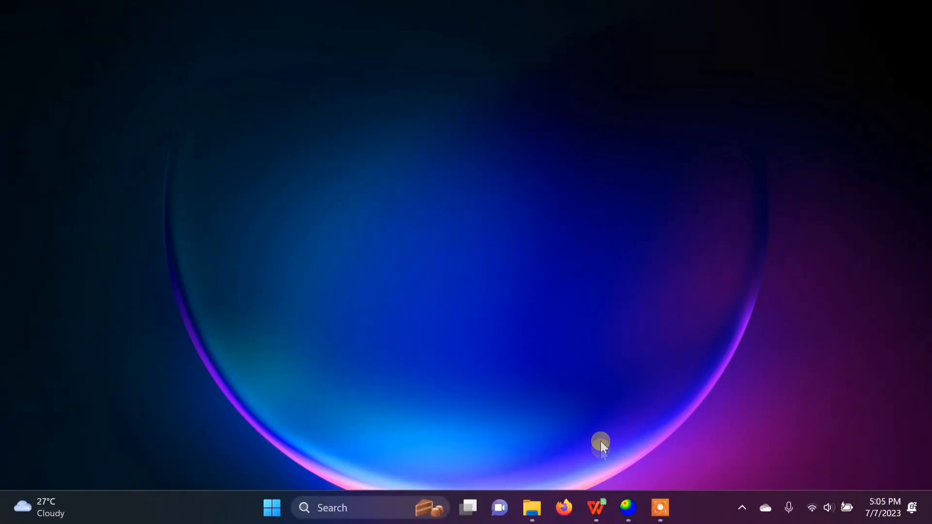
# Bring up the Buku1 spreadsheet and Dips side by side, close the open Dips document, and create a new blank one.
pyautogui.click(597, 508)
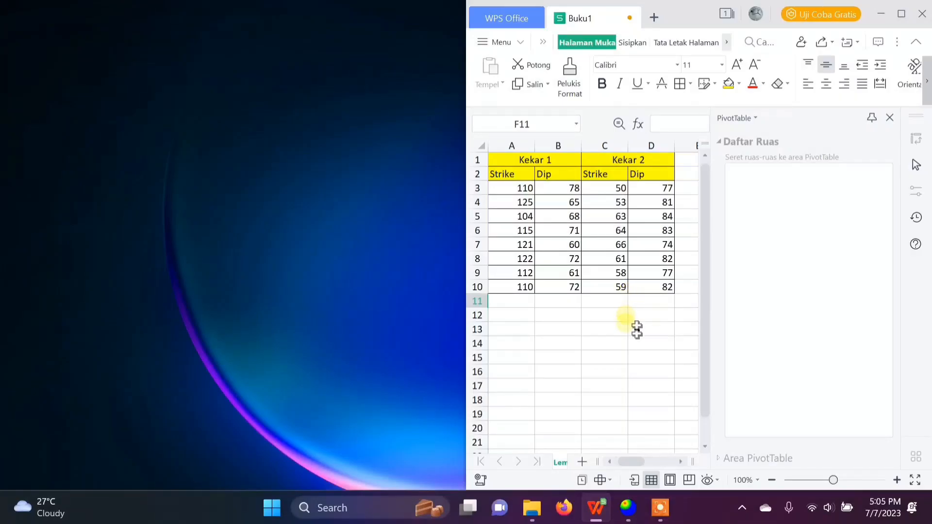
pyautogui.click(629, 515)
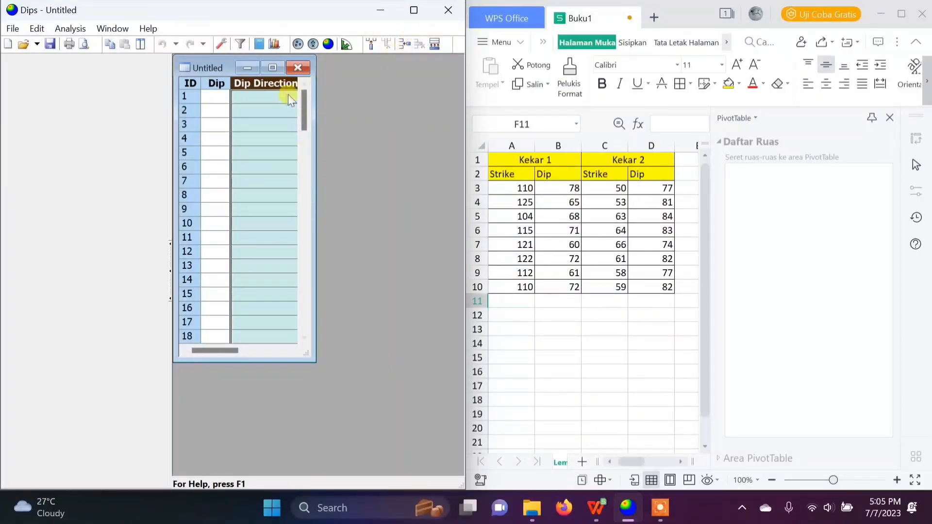
pyautogui.click(298, 68)
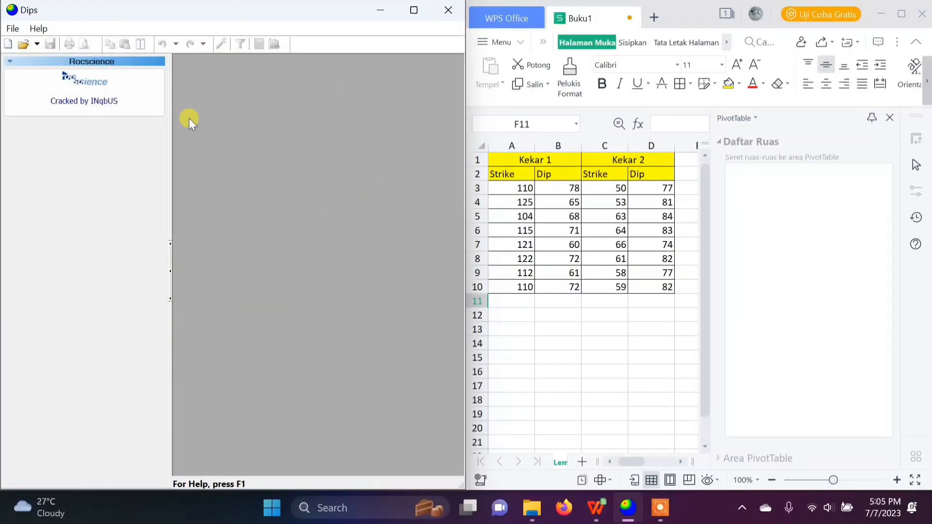
pyautogui.click(9, 44)
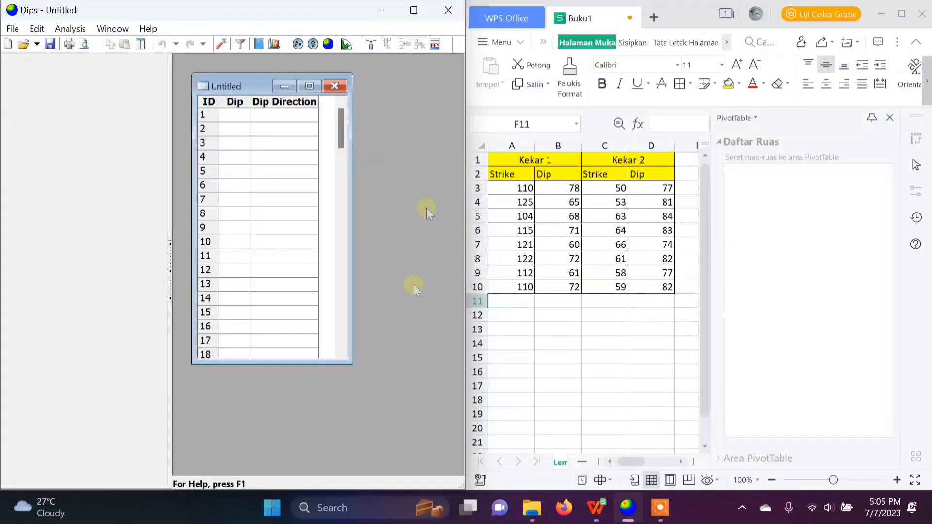
# Set the project's global orientation format to Strike (Right) / Dip.
pyautogui.click(274, 103)
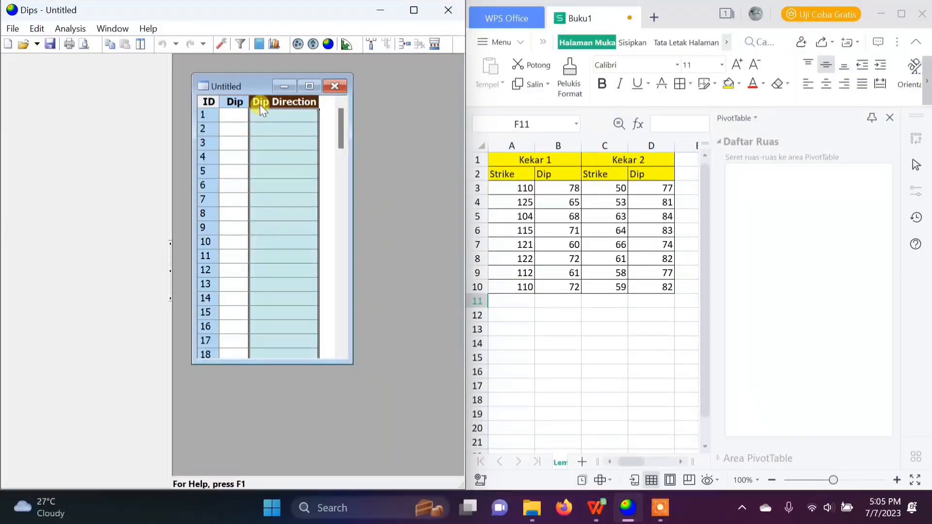
pyautogui.click(223, 44)
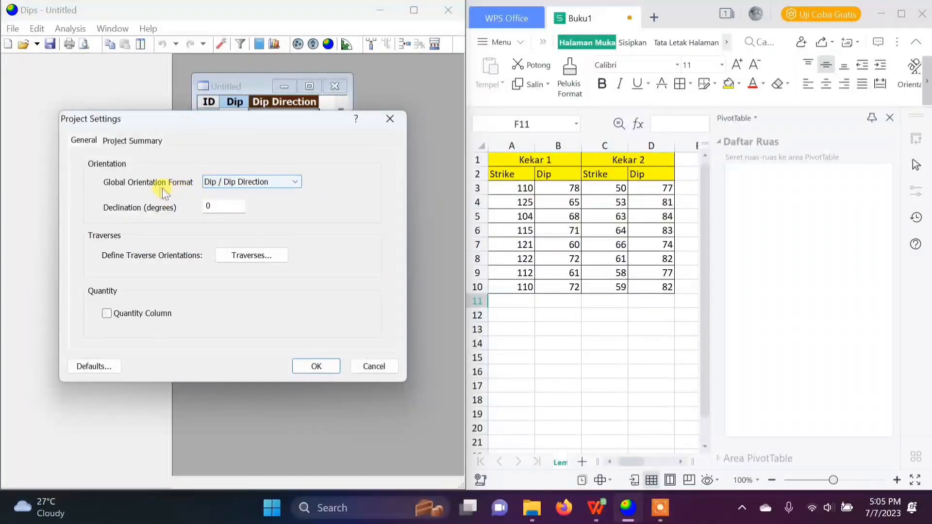
pyautogui.click(244, 180)
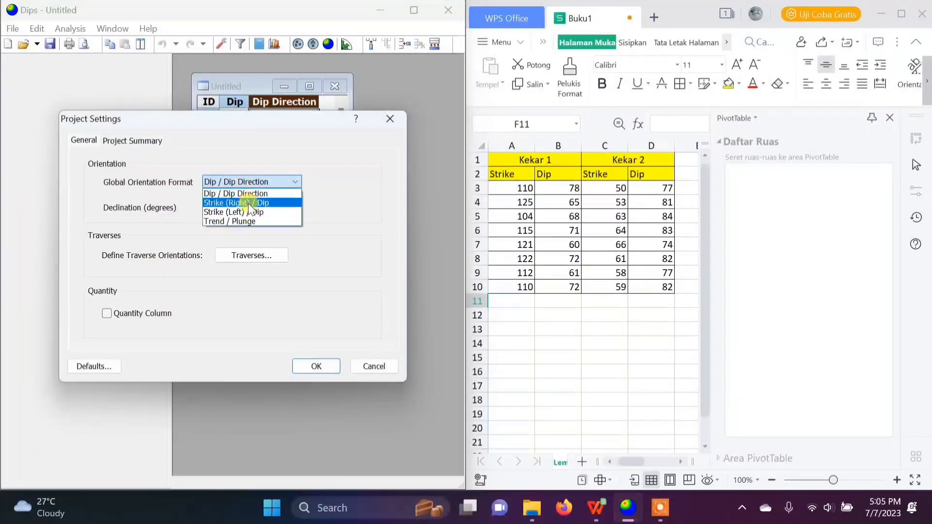
pyautogui.click(249, 204)
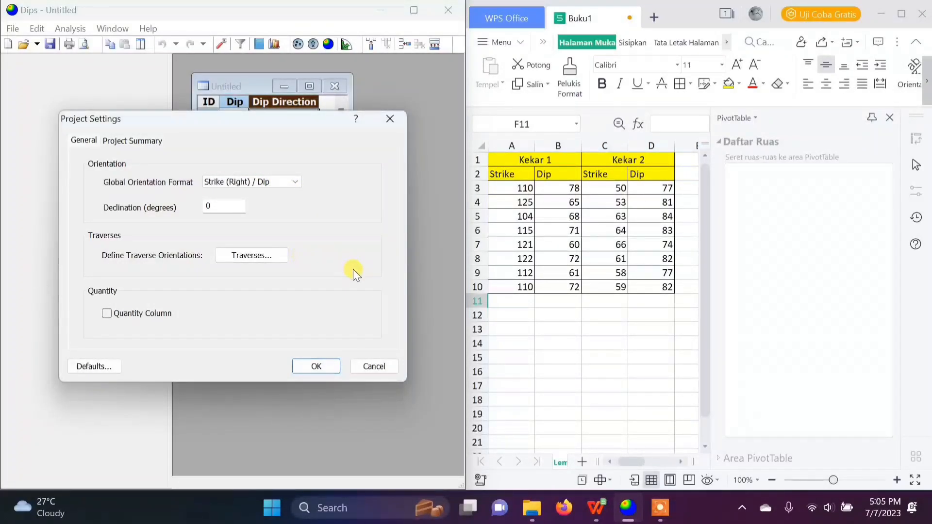
pyautogui.click(319, 367)
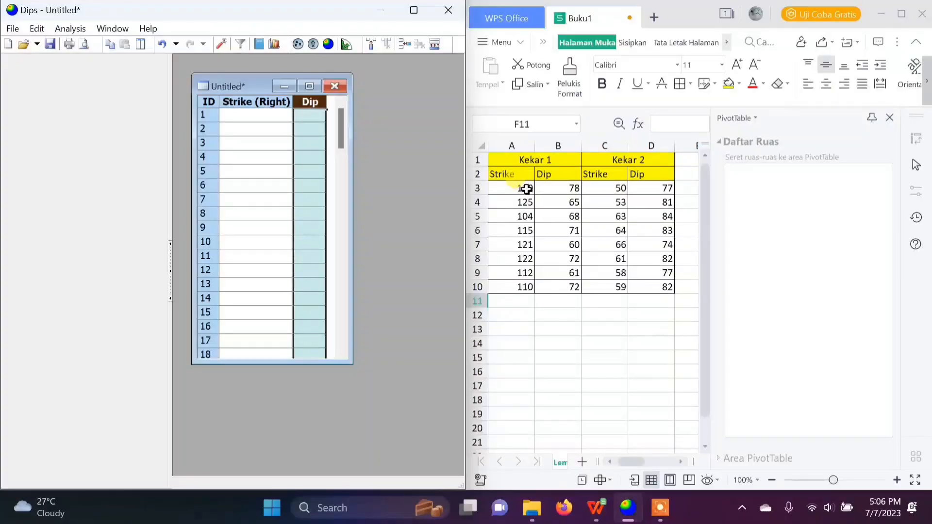
# Copy the Kekar 1 strike and dip values (A3:B10) from the spreadsheet into the Dips grid starting at row 1.
pyautogui.moveTo(527, 190); pyautogui.dragTo(565, 288)
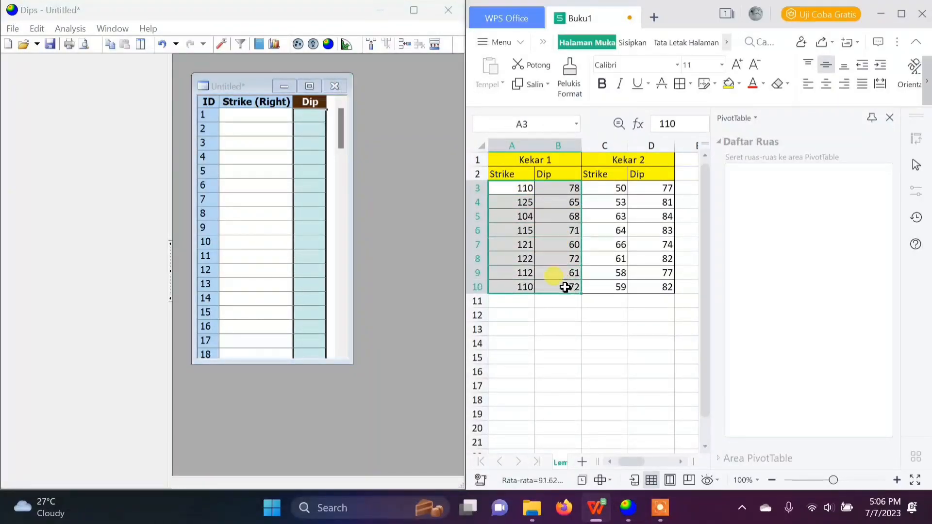
pyautogui.hotkey('ctrl', 'c')
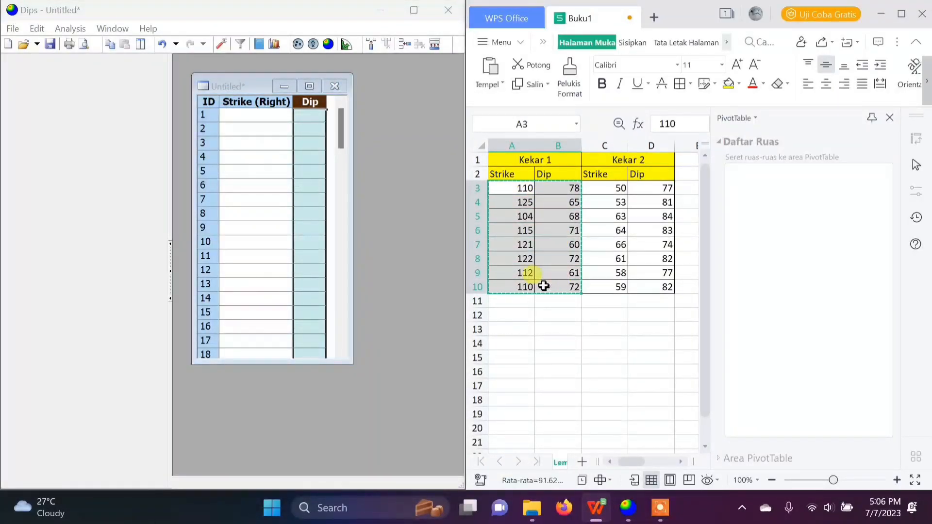
pyautogui.click(274, 116)
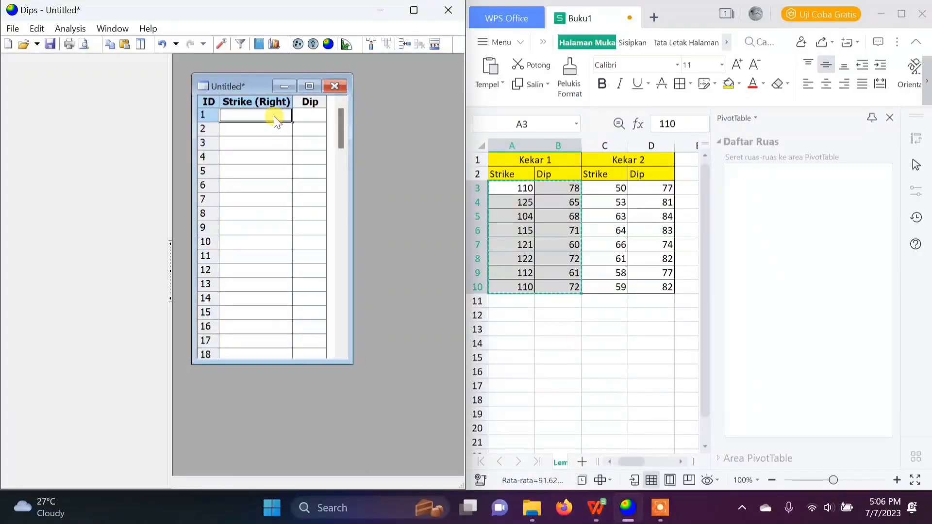
pyautogui.hotkey('ctrl', 'v')
# Copy the Kekar 2 strike and dip values (C3:D10) from the spreadsheet into the Dips grid starting at row 9.
pyautogui.click(621, 189)
pyautogui.moveTo(621, 189); pyautogui.dragTo(647, 287)
pyautogui.hotkey('ctrl', 'c')
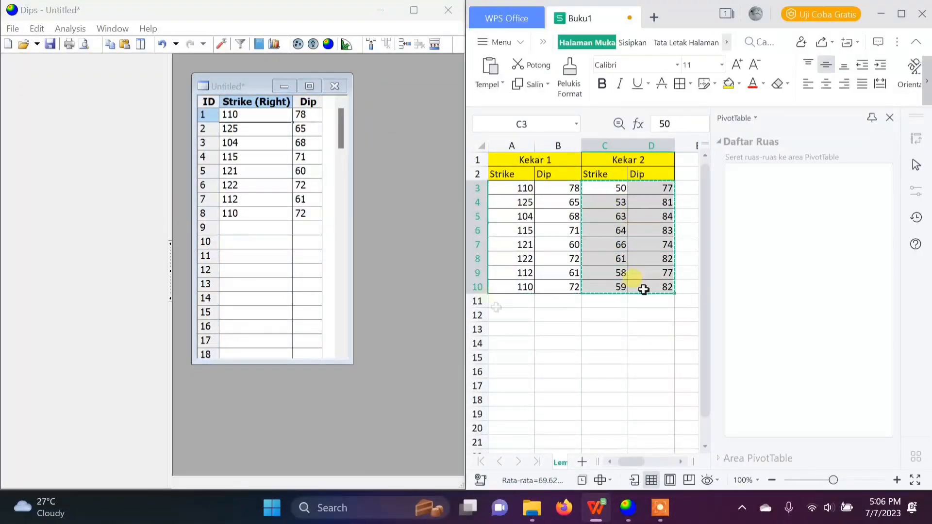
pyautogui.click(269, 233)
pyautogui.hotkey('ctrl', 'v')
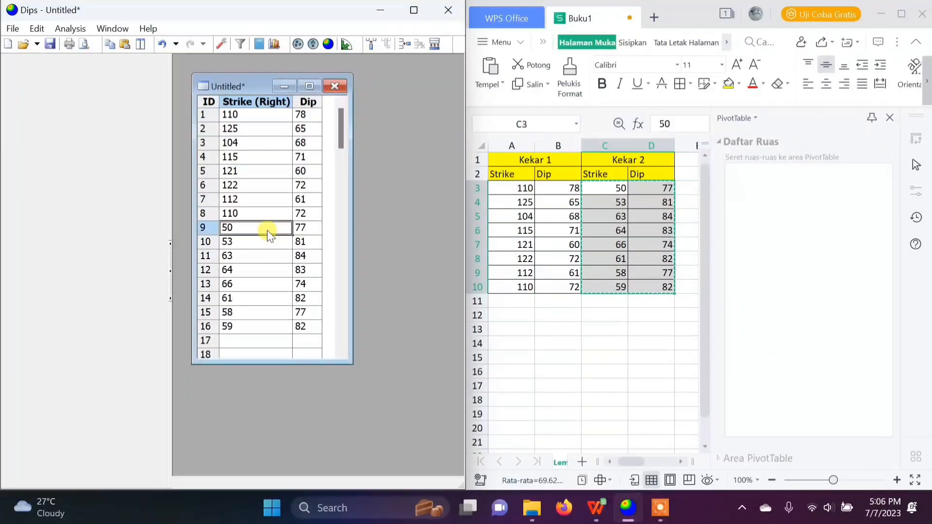
pyautogui.click(309, 312)
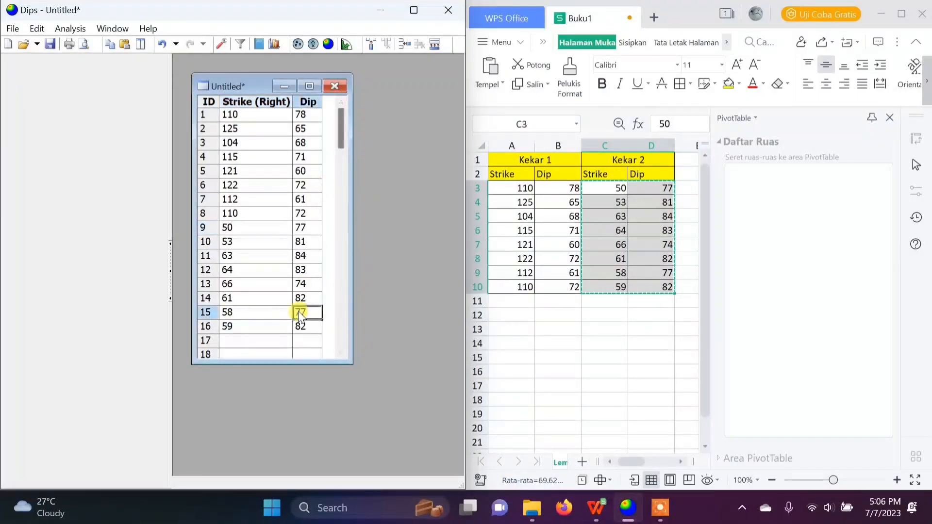
pyautogui.moveTo(250, 109); pyautogui.dragTo(295, 291)
pyautogui.click(250, 312)
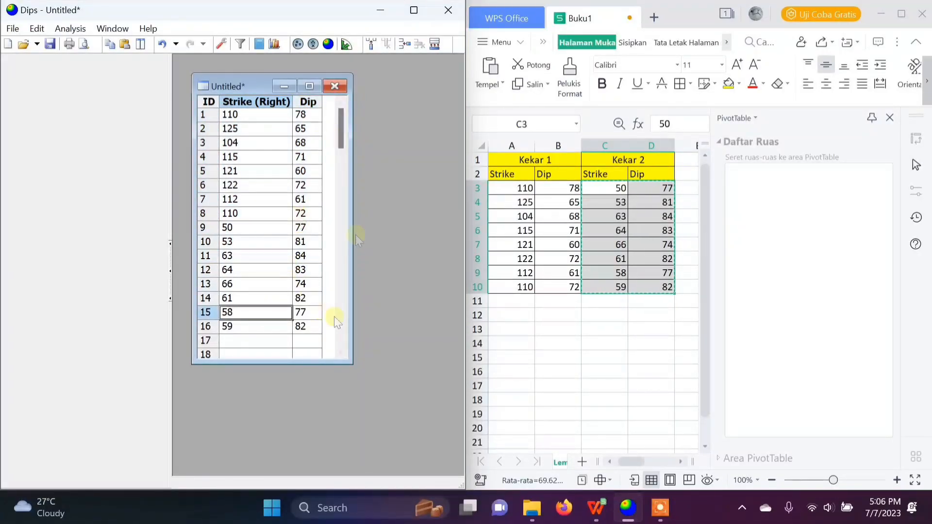
# Generate the contoured stereonet plot of the entered data and maximize both Dips and the plot.
pyautogui.click(328, 44)
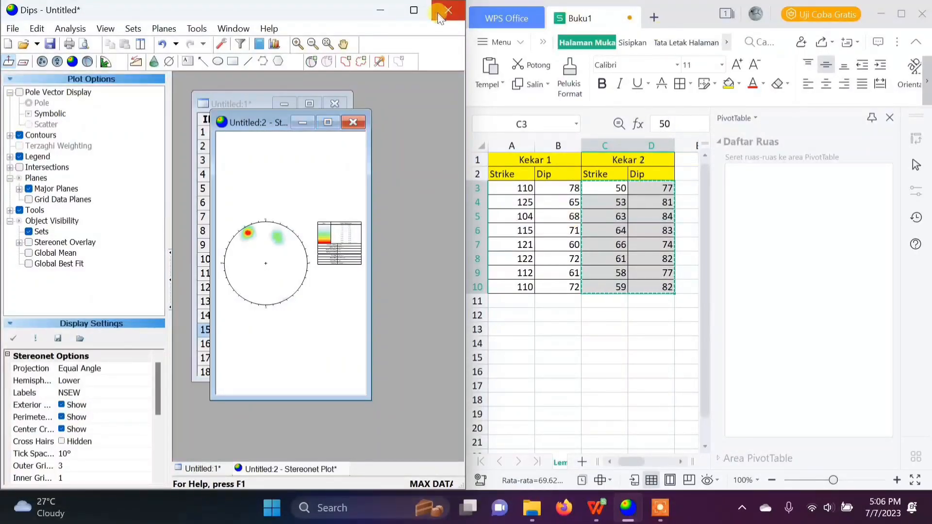
pyautogui.click(420, 10)
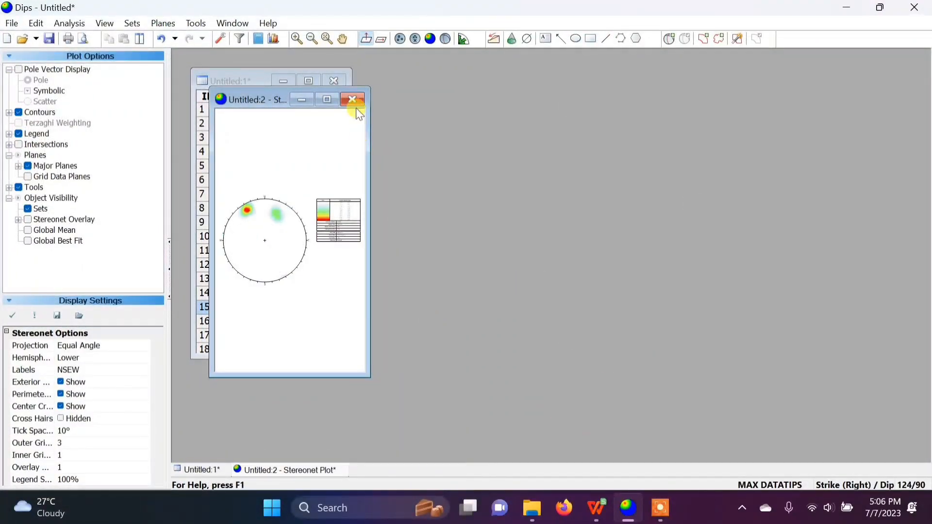
pyautogui.click(330, 101)
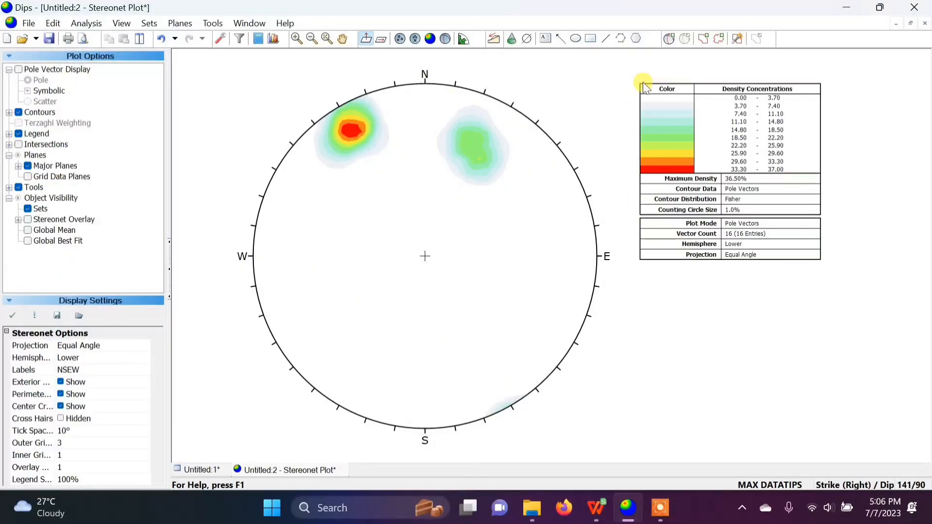
# Pick a new user plane's pole at the centre of the red density concentration, at strike 59 and dip 81.
pyautogui.click(668, 44)
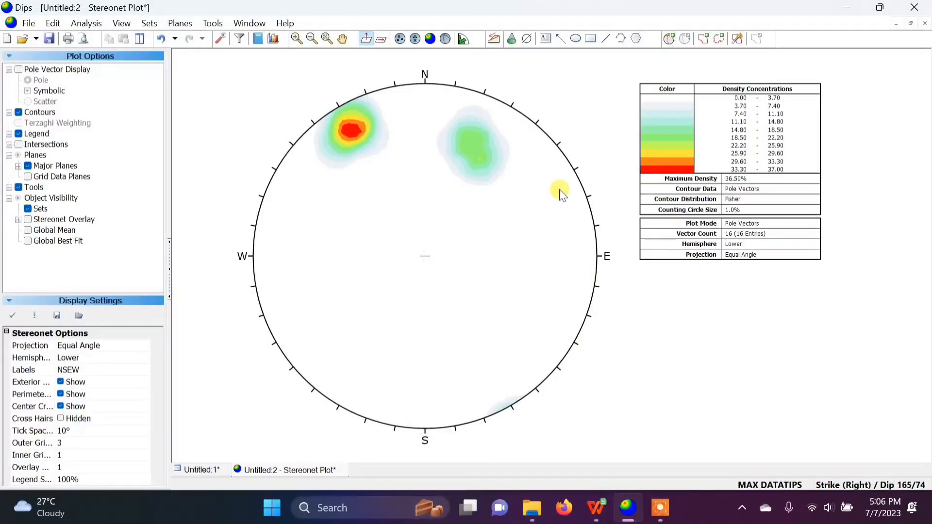
pyautogui.click(670, 39)
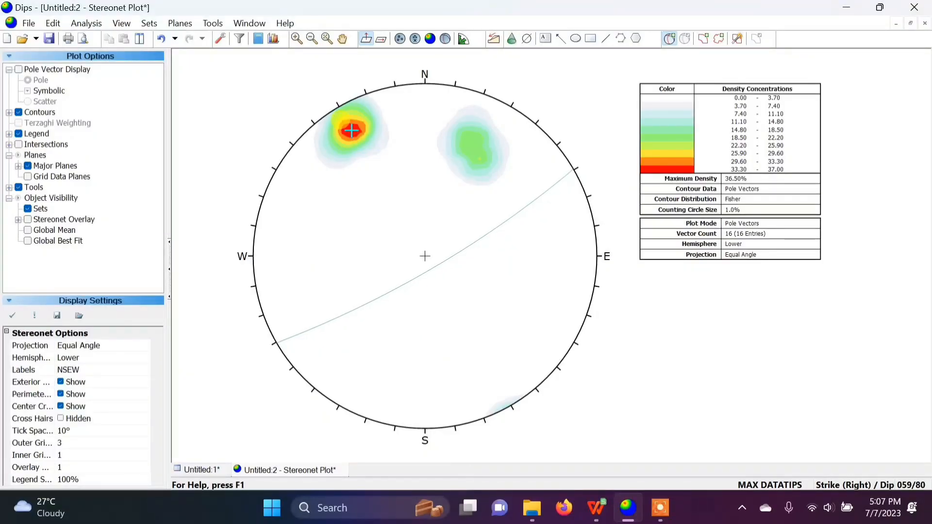
pyautogui.click(351, 130)
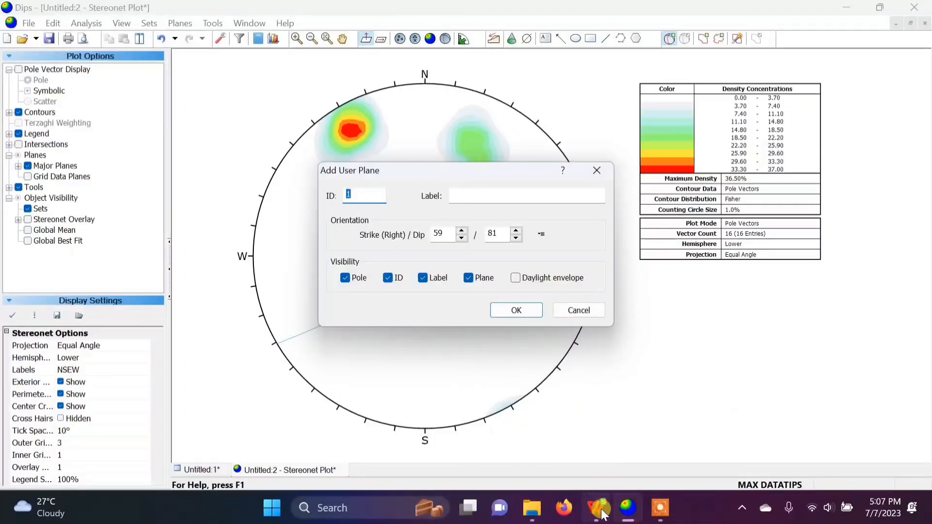
# Check the joint sets in the spreadsheet, then create the plane with the label Kekar 2 and its pole and ID hidden.
pyautogui.moveTo(597, 508)
pyautogui.moveTo(602, 421)
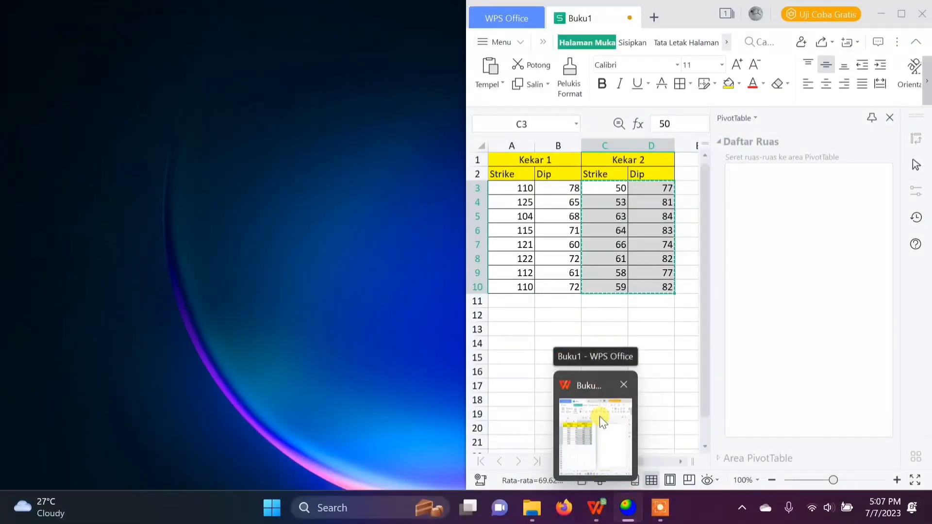
pyautogui.click(602, 415)
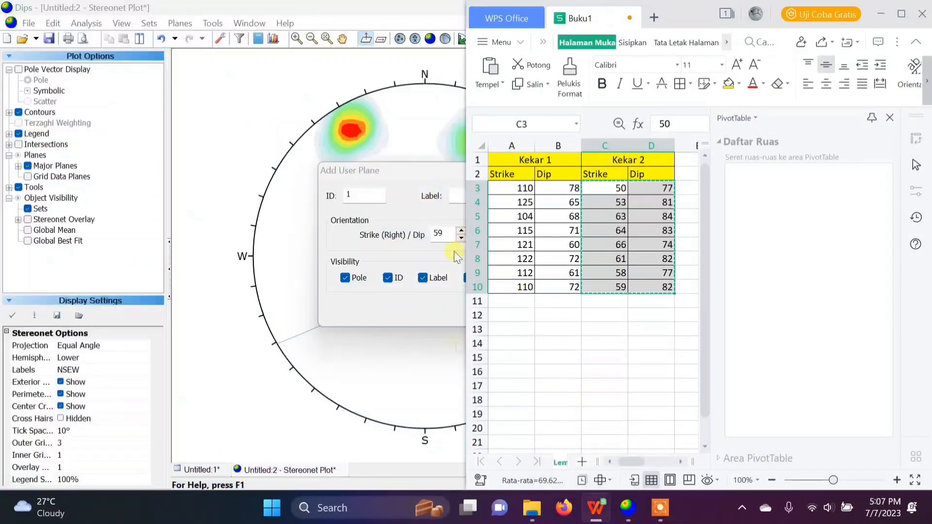
pyautogui.click(397, 232)
pyautogui.click(489, 190)
pyautogui.write('Kekar 2')
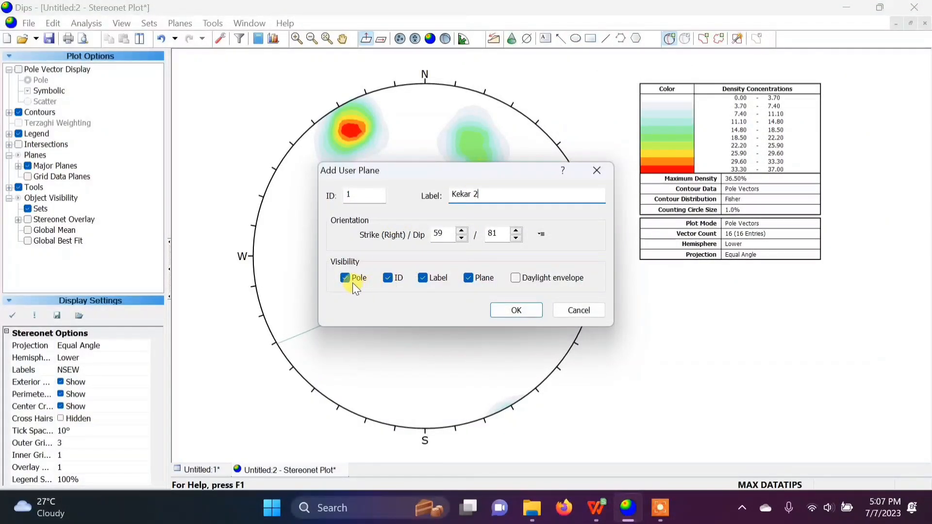
pyautogui.click(393, 280)
pyautogui.click(349, 278)
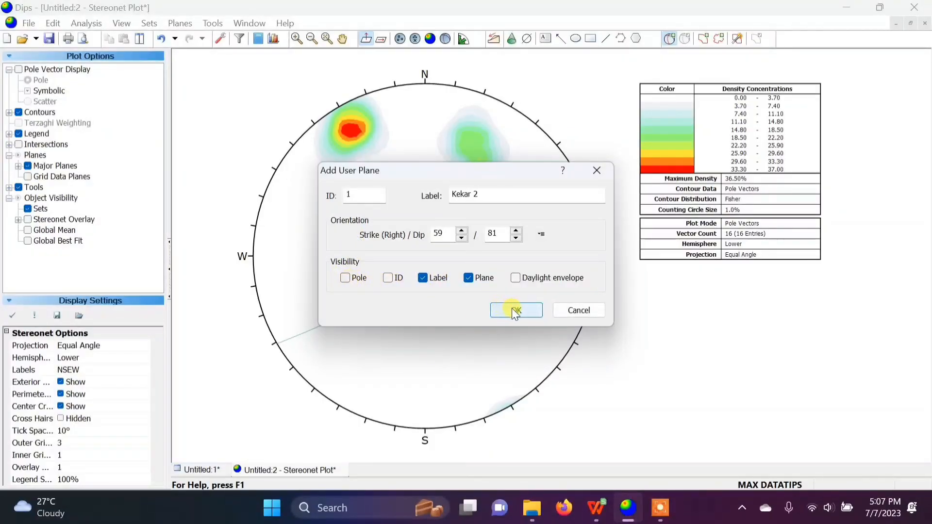
pyautogui.click(514, 310)
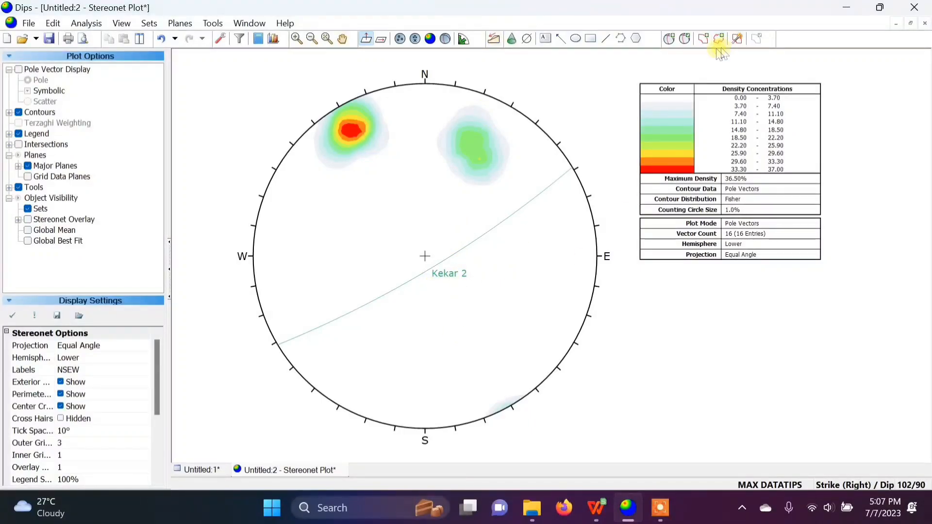
# Add a user plane labelled Kekar 1 at the green density concentration, with strike 114 and dip 69.
pyautogui.click(671, 41)
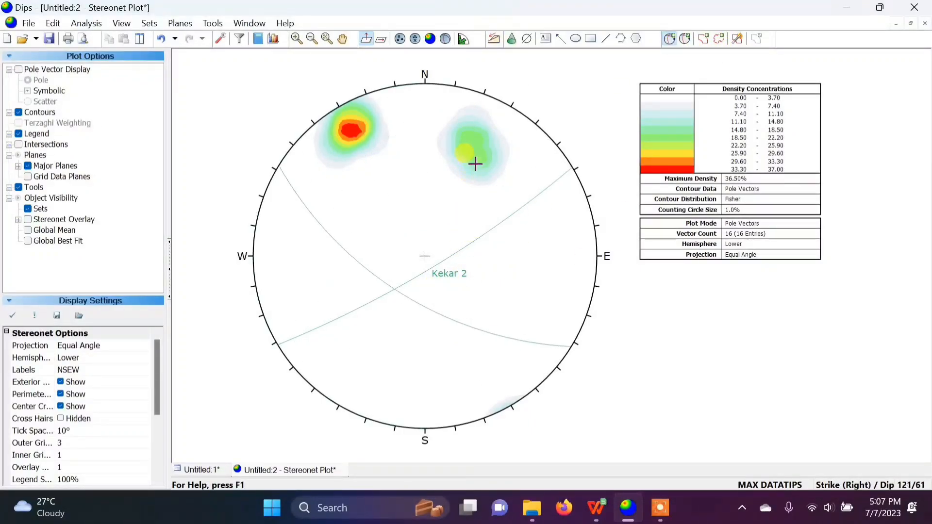
pyautogui.click(475, 148)
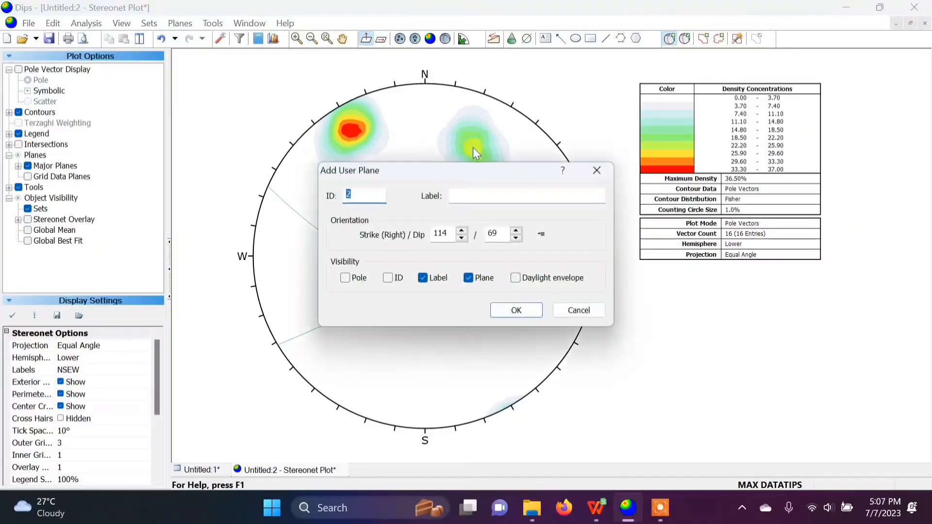
pyautogui.click(478, 196)
pyautogui.write('Kekar 1')
pyautogui.press('Return')
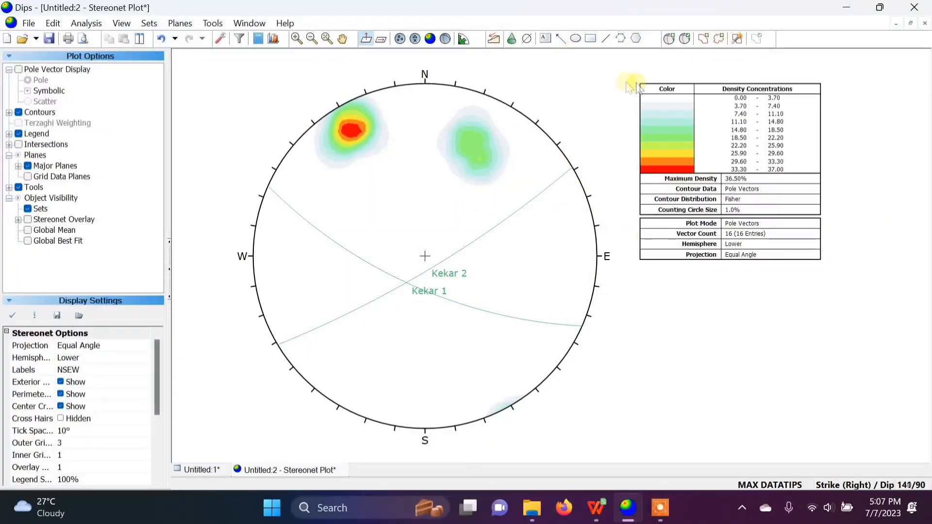
# Add a user plane labelled B Bantu (306/21) with its pole at the Kekar 1 and Kekar 2 intersection, and hide the contours.
pyautogui.click(670, 37)
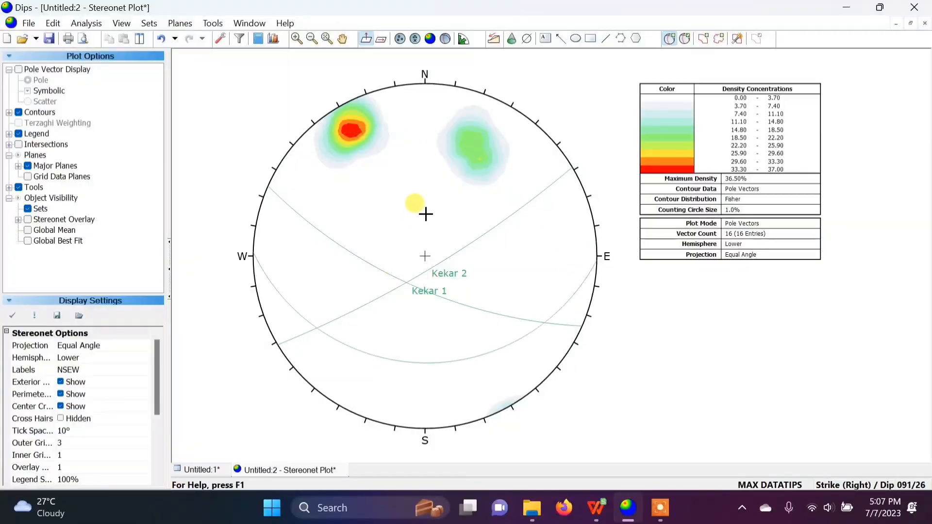
pyautogui.click(405, 282)
pyautogui.click(520, 194)
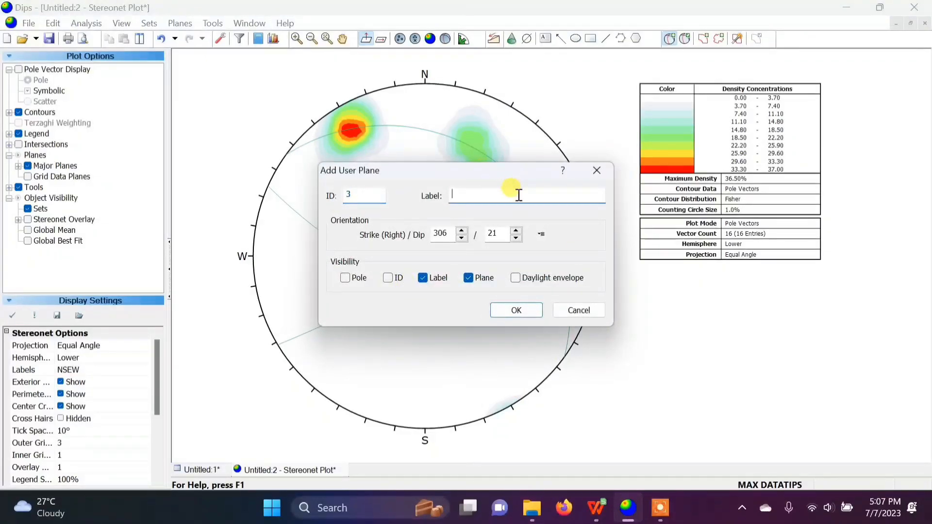
pyautogui.write('B Bantu')
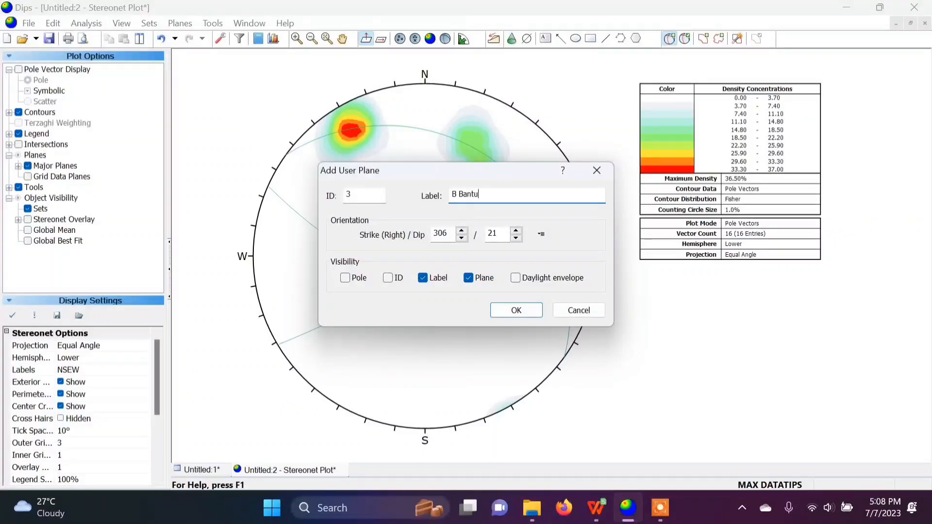
pyautogui.press('Return')
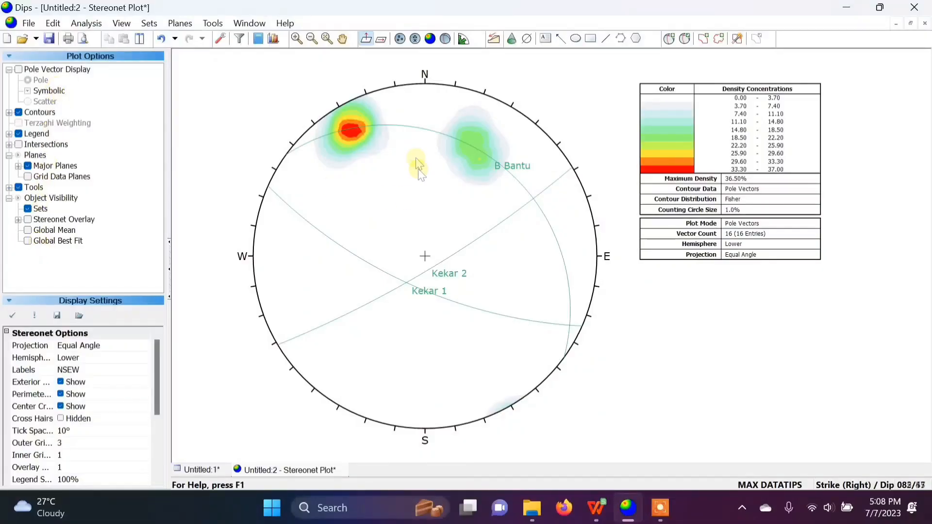
pyautogui.click(19, 113)
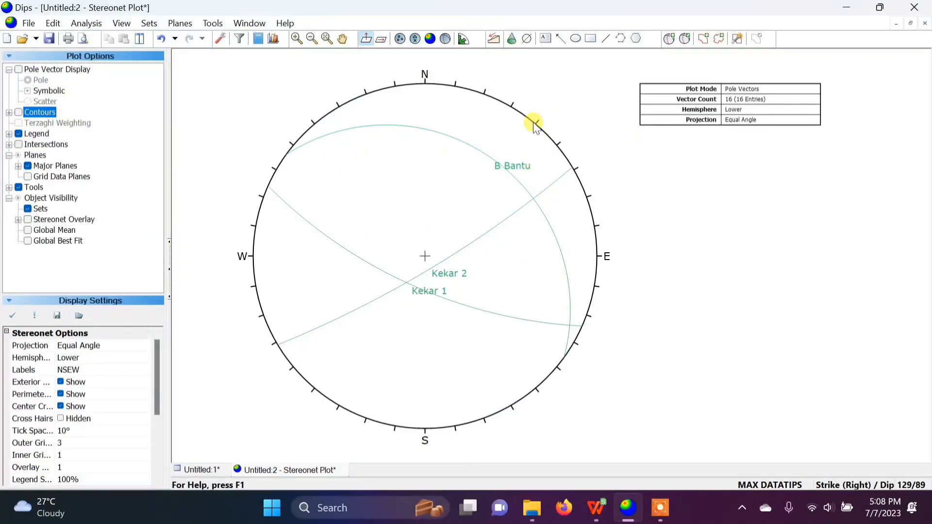
# Add a line with trend 215 through the stereonet centre and the Kekar 1 and Kekar 2 intersection.
pyautogui.click(530, 39)
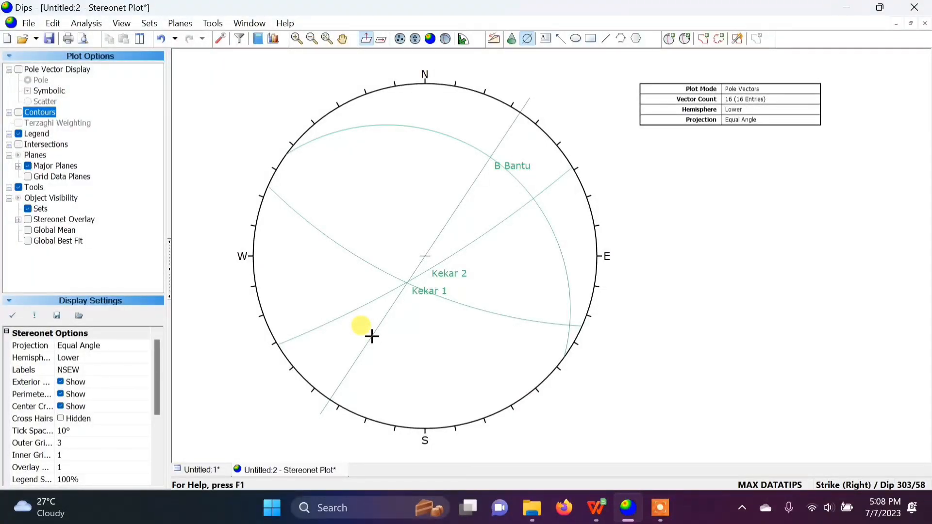
pyautogui.click(365, 343)
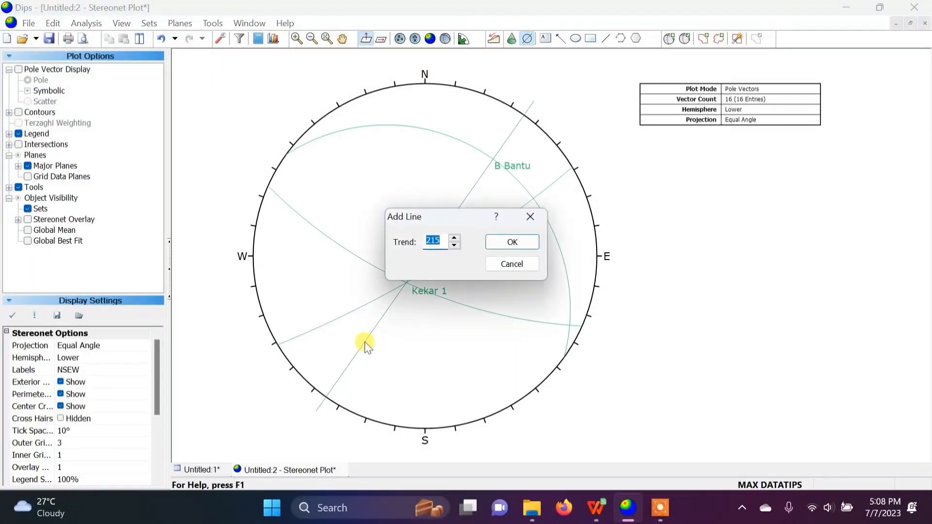
pyautogui.click(513, 243)
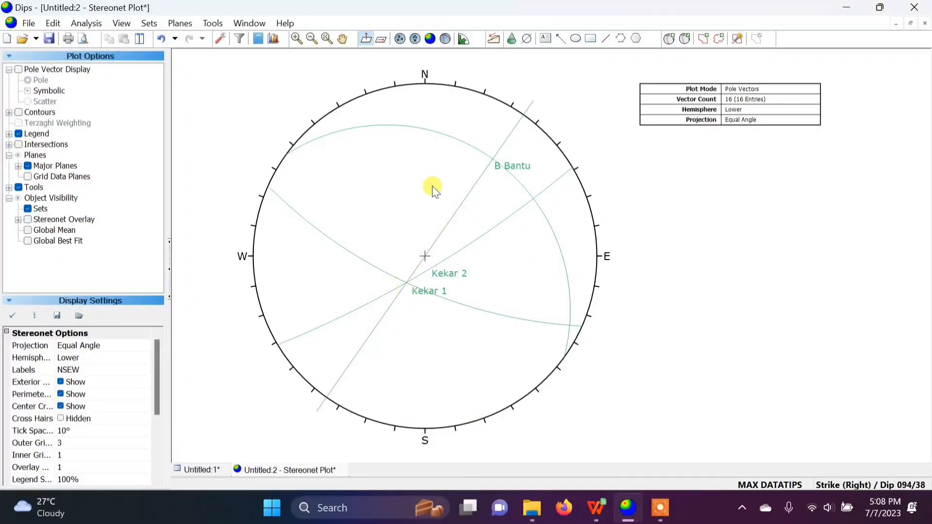
# Add the text label T2 at the southwest end of the trend 215 line.
pyautogui.click(546, 39)
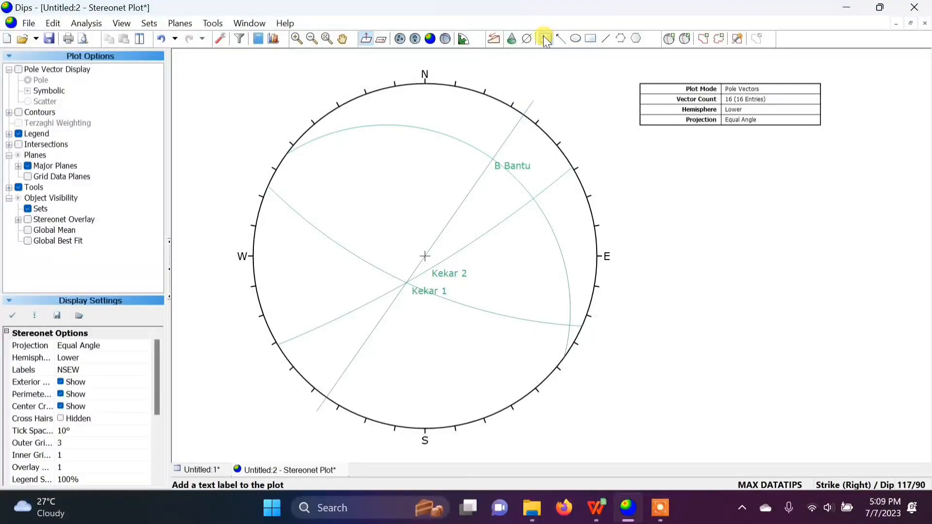
pyautogui.click(307, 417)
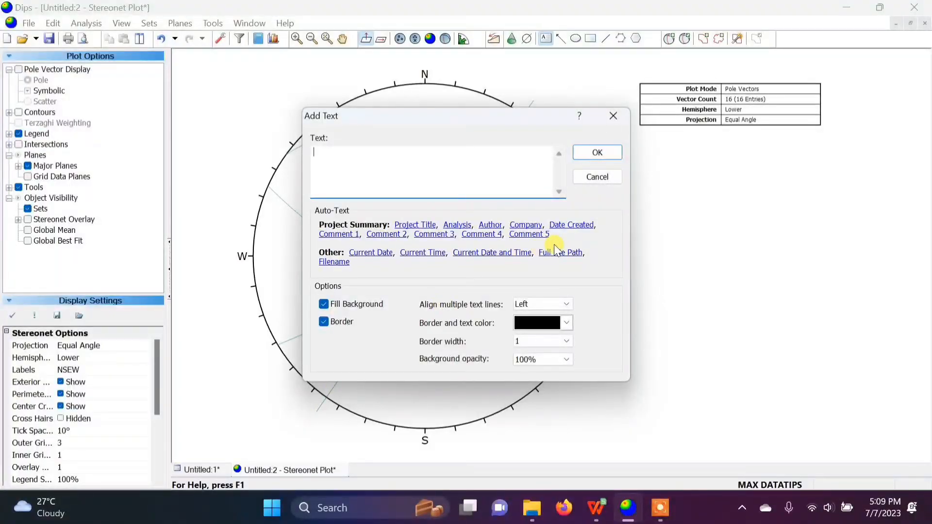
pyautogui.click(607, 152)
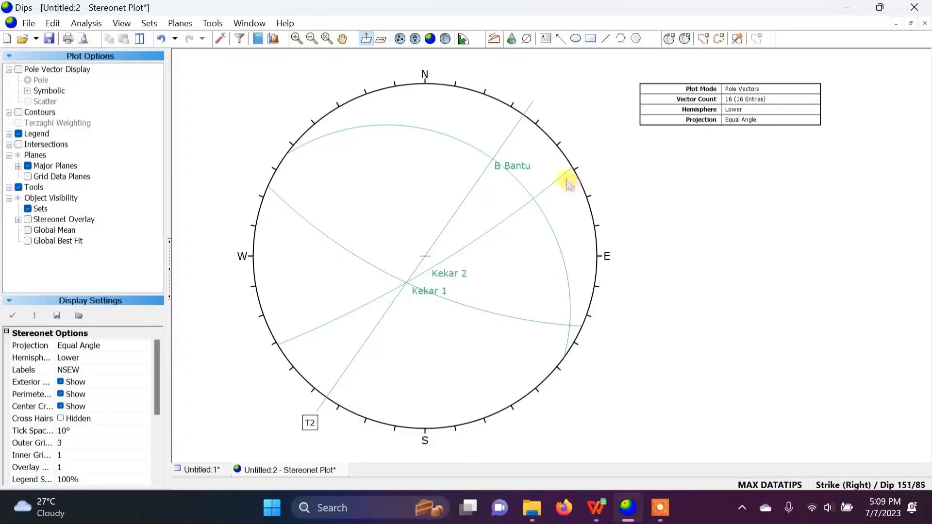
# Open Calculator and work out the average of the Kekar 1 and Kekar 2 strikes as 114 + 59, divided by 2.
pyautogui.moveTo(572, 177)
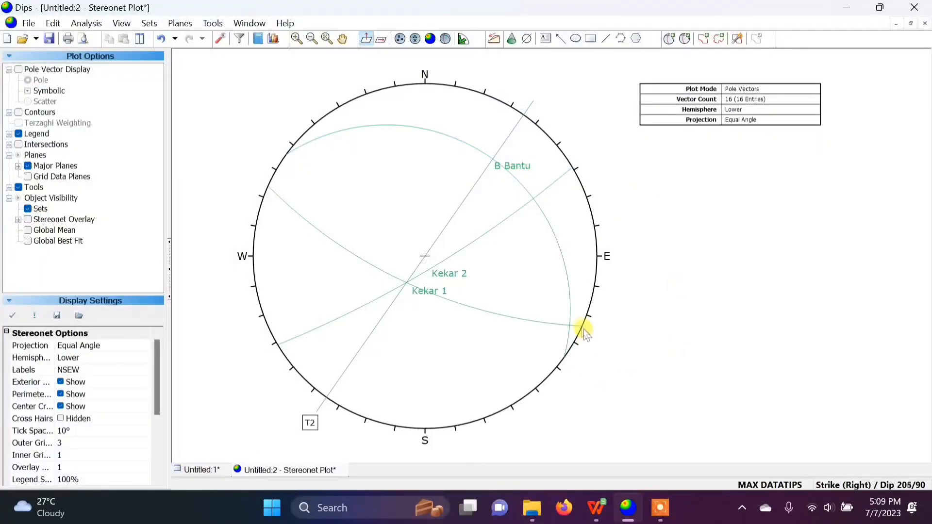
pyautogui.moveTo(578, 330)
pyautogui.press('super')
pyautogui.write('kalk')
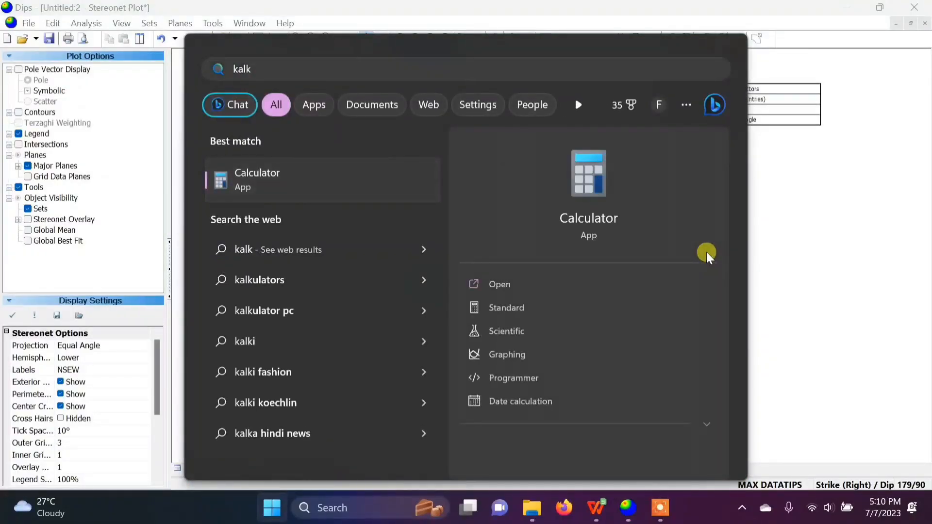
pyautogui.press('Return')
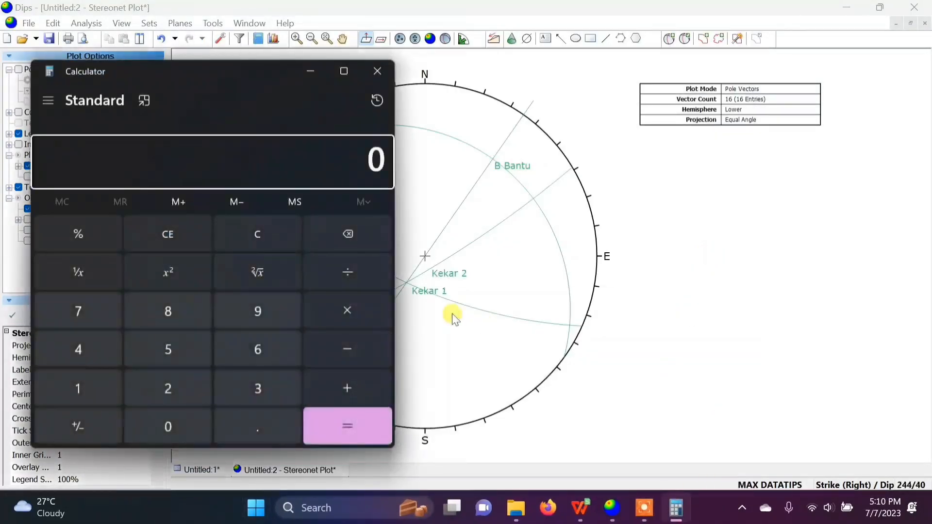
pyautogui.write('114')
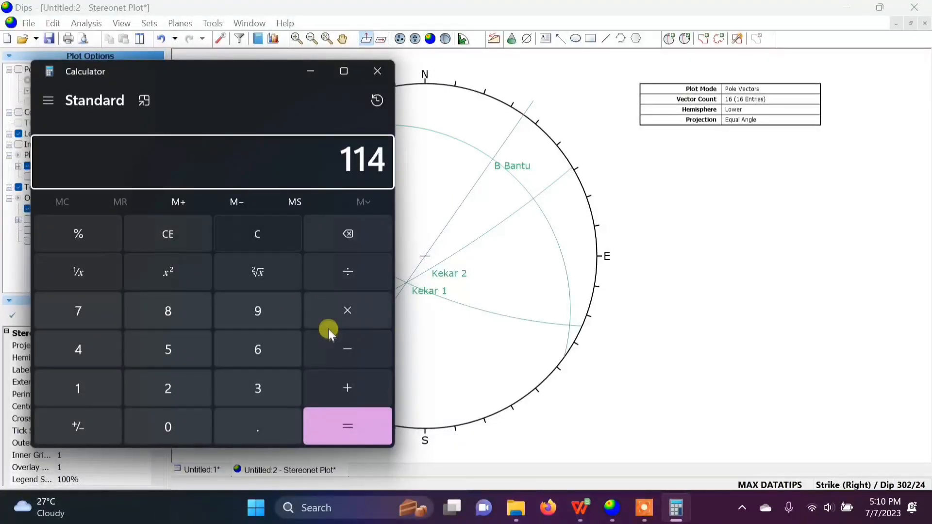
pyautogui.click(340, 374)
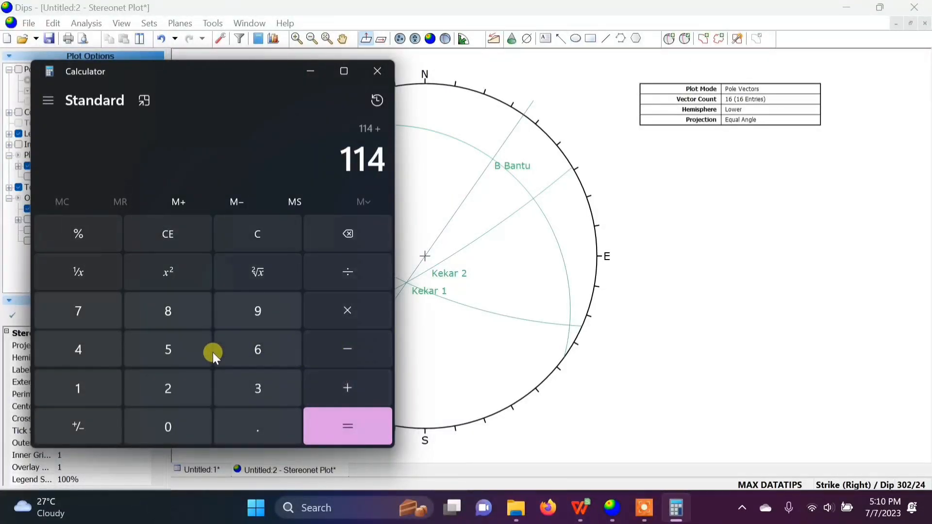
pyautogui.write('59')
pyautogui.press('Return')
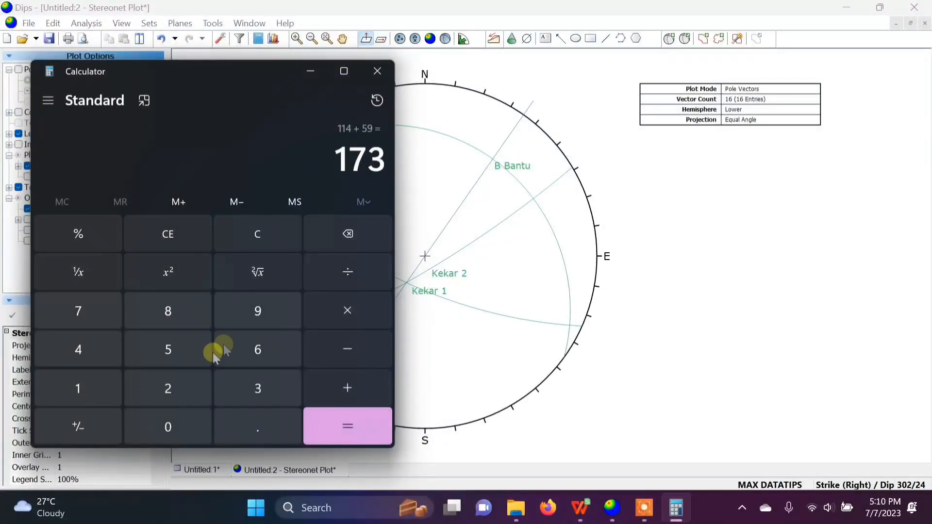
pyautogui.click(325, 278)
pyautogui.write('2')
pyautogui.press('Return')
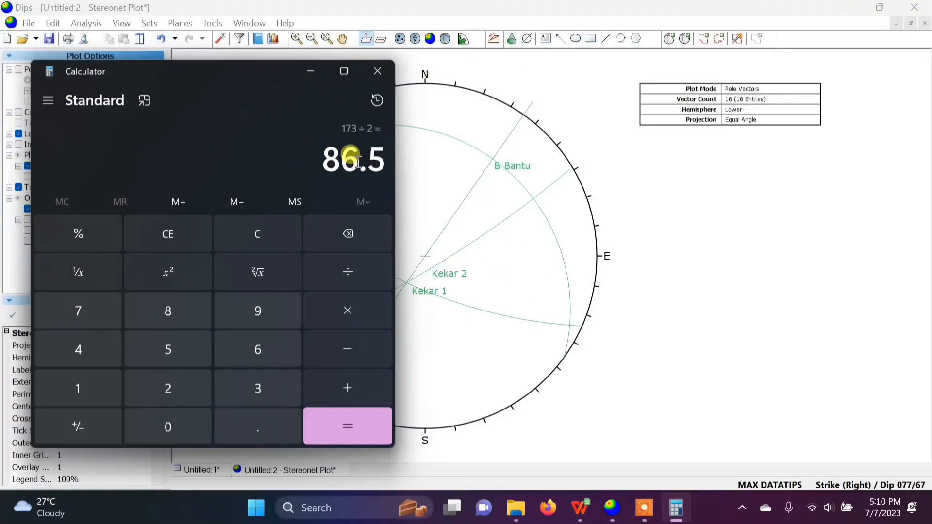
# Return to Dips and add a line with trend 87 through the stereonet centre.
pyautogui.click(553, 4)
pyautogui.click(526, 40)
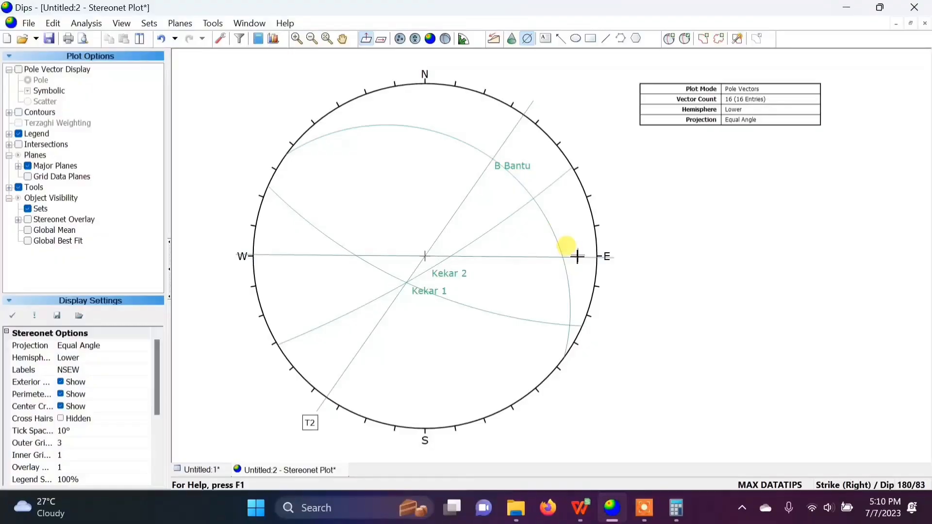
pyautogui.click(578, 250)
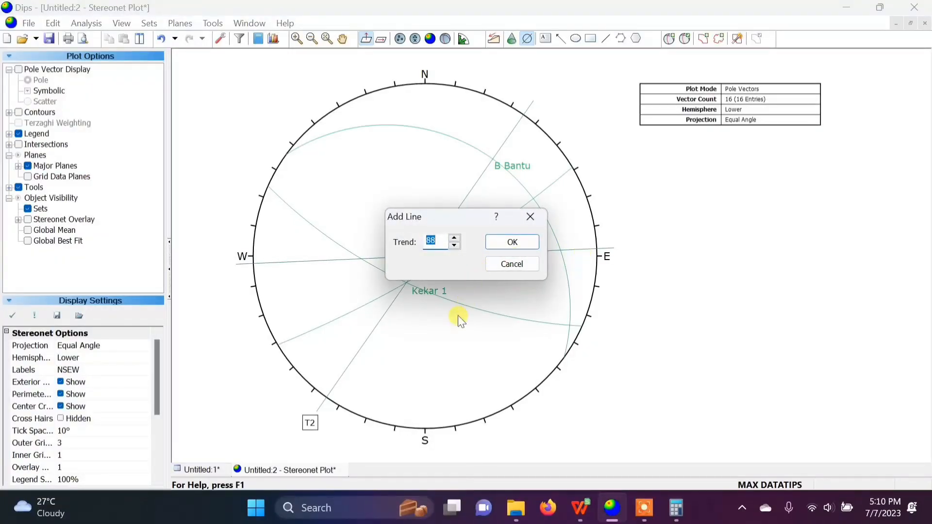
pyautogui.write('86')
pyautogui.press('Return')
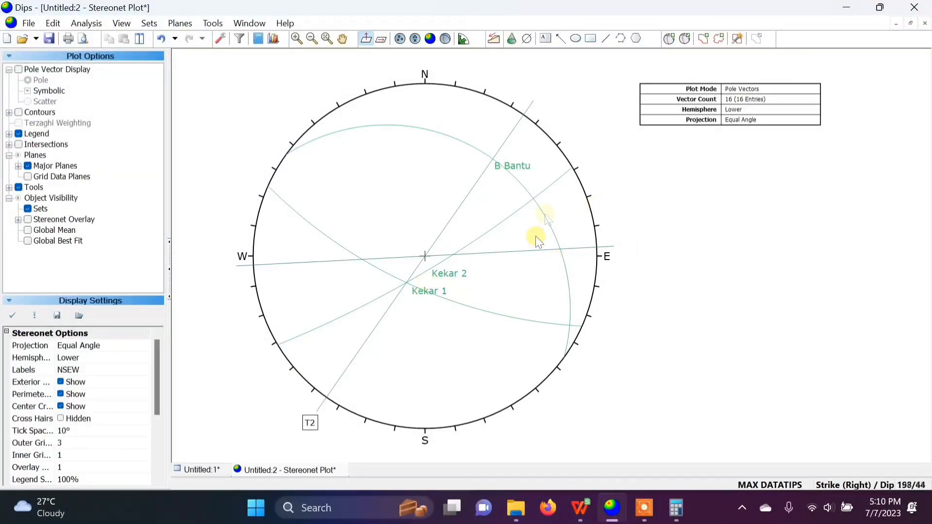
# Add the text label T1 at the east end of the trend 87 line.
pyautogui.click(547, 37)
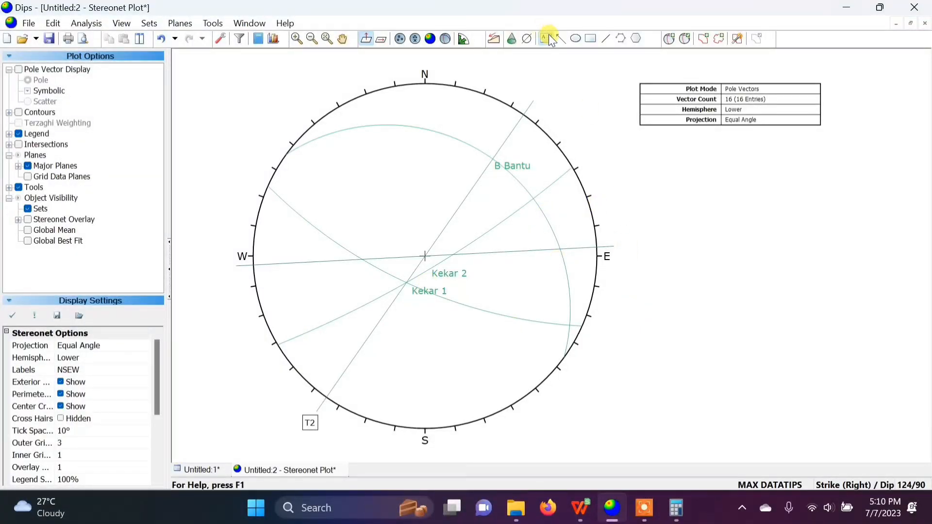
pyautogui.click(620, 247)
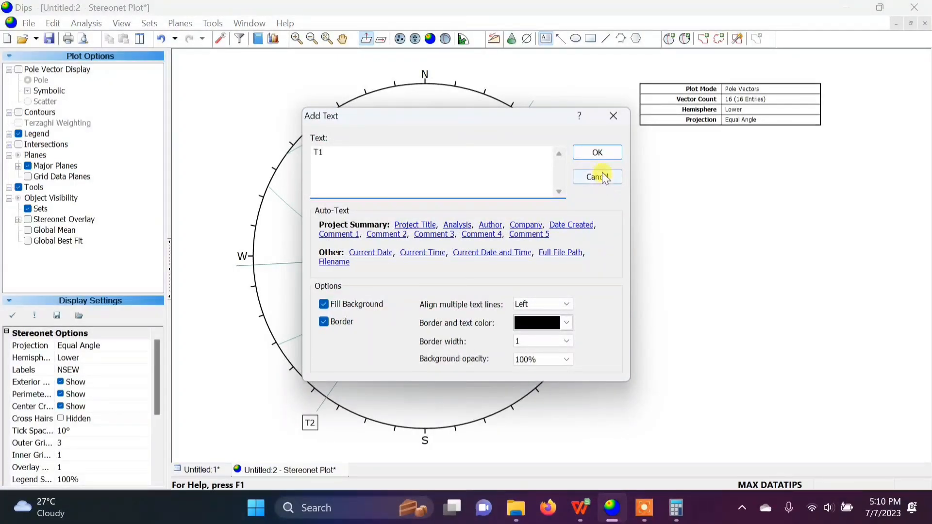
pyautogui.click(602, 153)
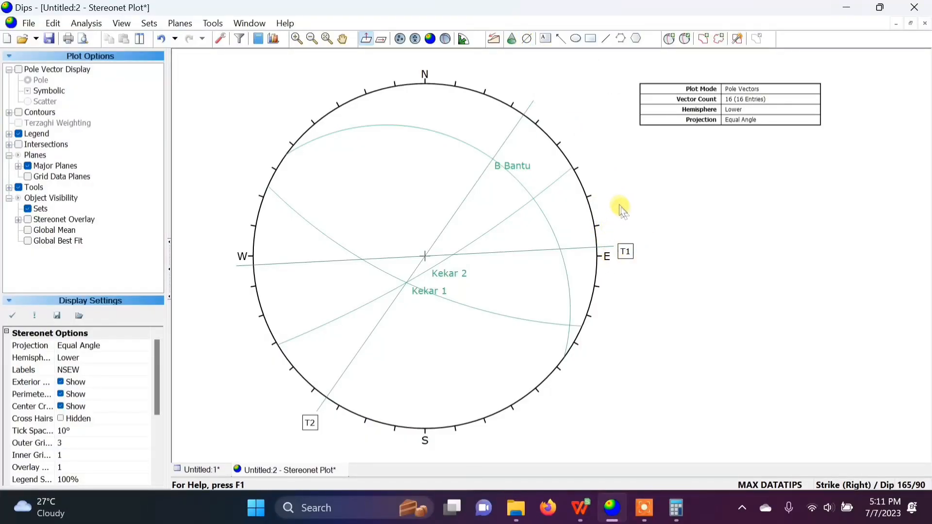
pyautogui.moveTo(597, 251)
pyautogui.click(530, 40)
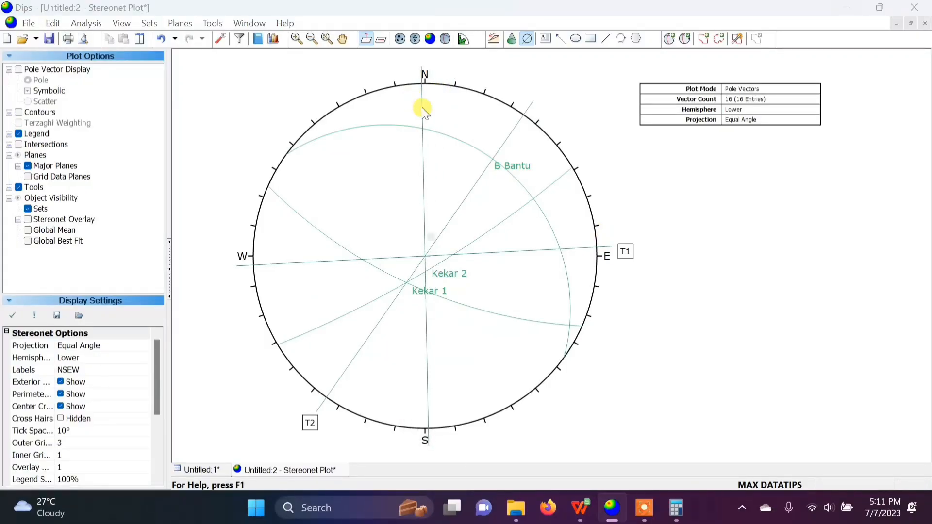
pyautogui.click(422, 108)
pyautogui.click(524, 218)
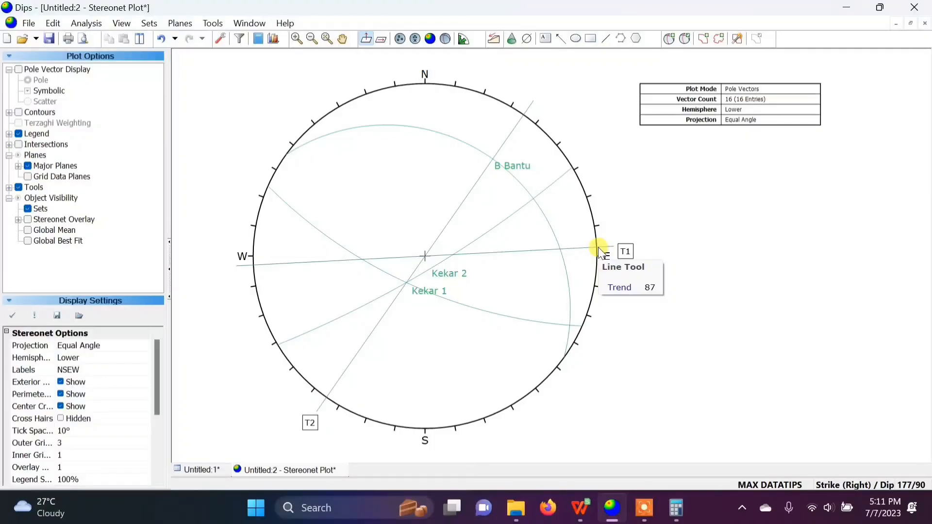
# Switch to Calculator and add 90 to the T1 trend of 87, then clear the calculation.
pyautogui.click(678, 520)
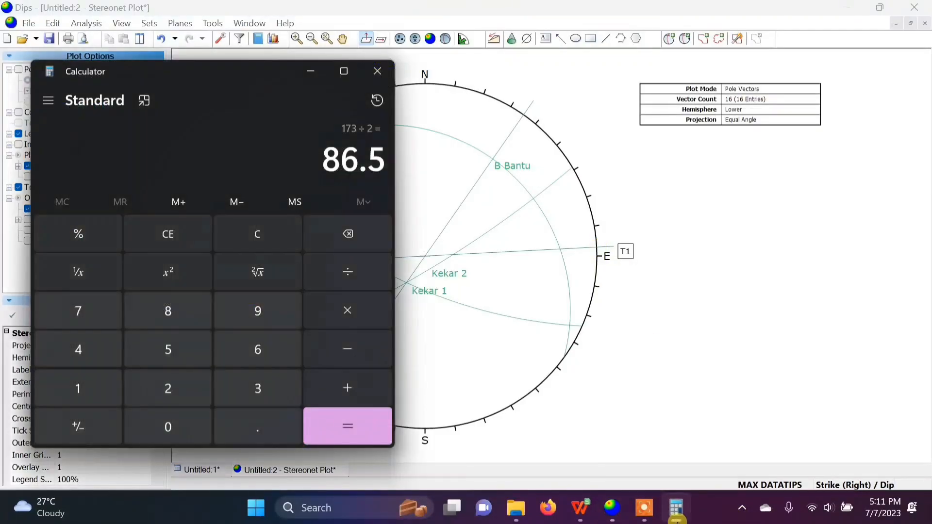
pyautogui.press('Escape')
pyautogui.write('87 + 90')
pyautogui.press('Return')
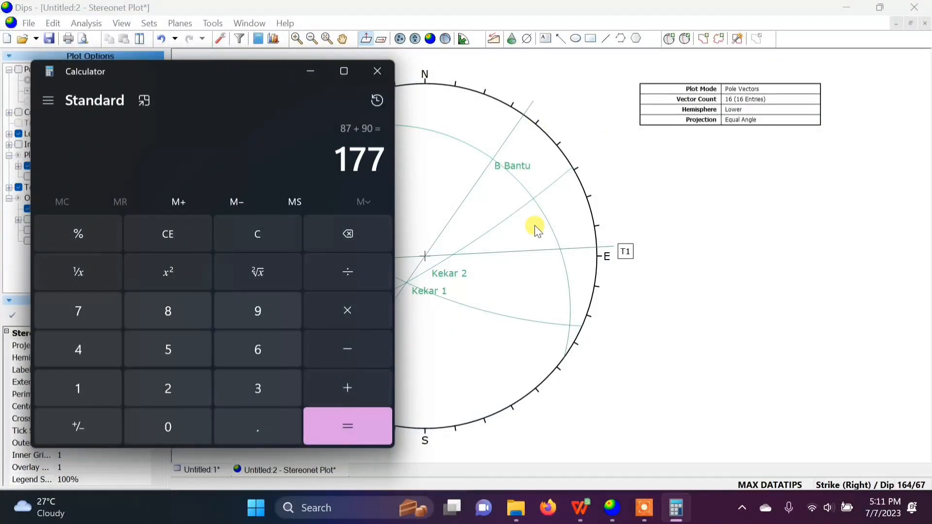
pyautogui.press('Escape')
# Return to Dips and add a line with trend 177 through the stereonet centre, perpendicular to T1.
pyautogui.click(457, 4)
pyautogui.click(528, 38)
pyautogui.click(467, 276)
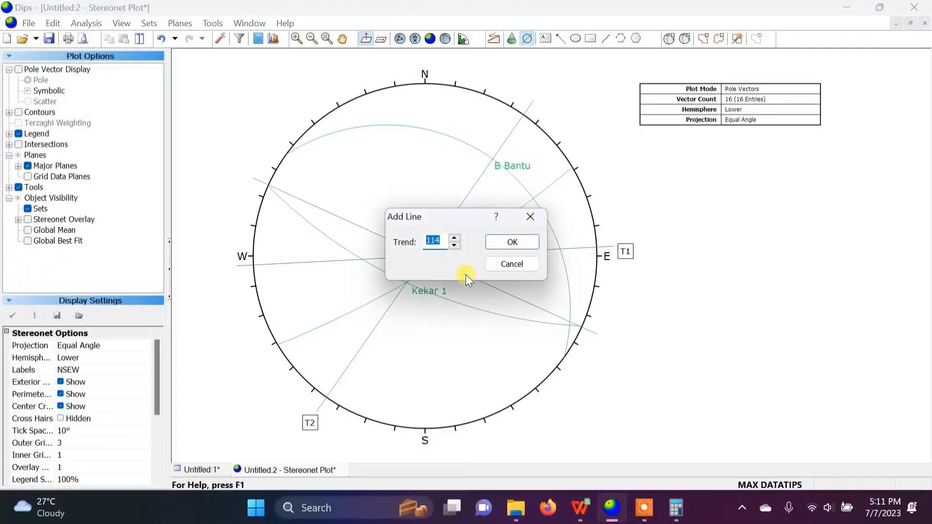
pyautogui.write('177')
pyautogui.press('Return')
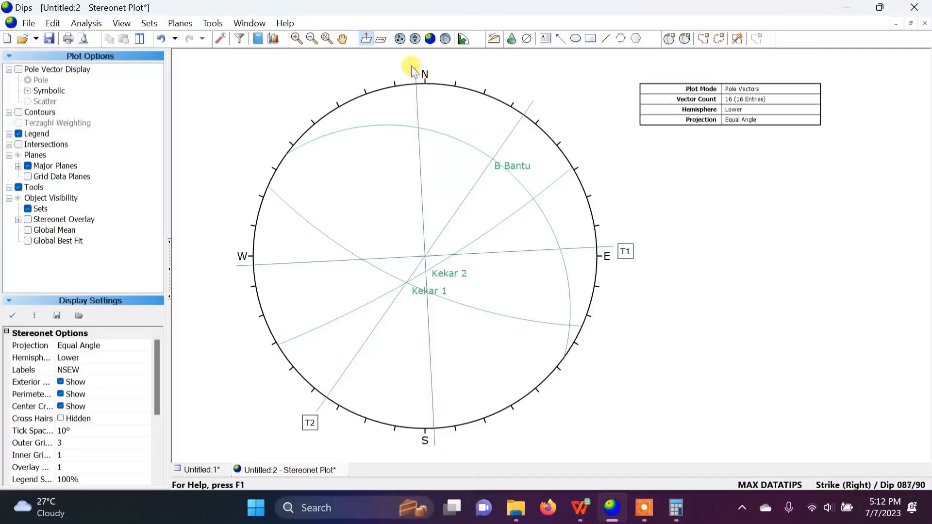
# Add the text label T3 at the north end of the trend 177 line.
pyautogui.click(546, 37)
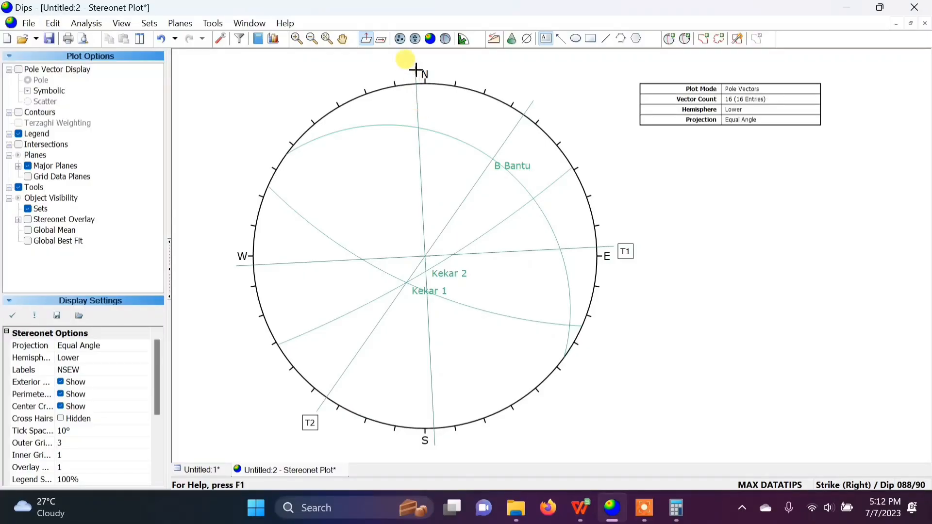
pyautogui.click(405, 62)
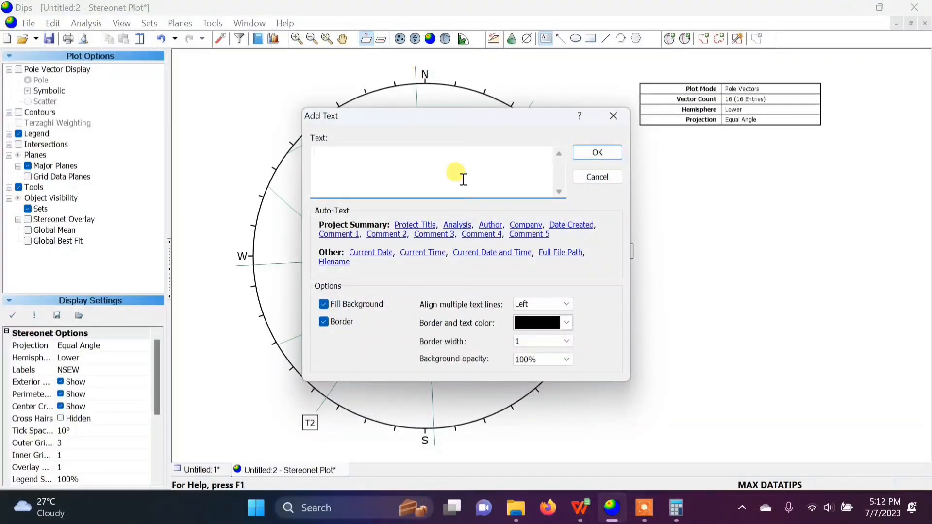
pyautogui.write('T3')
pyautogui.click(598, 152)
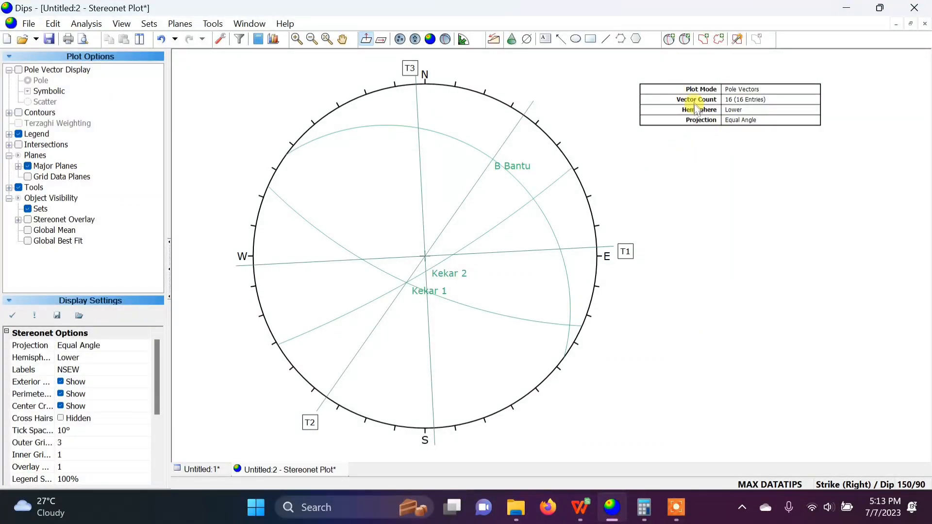
# Add a user plane labelled Extension Joint, strike 83 and dip 74, with its pole where the B Bantu plane meets the T3 line.
pyautogui.click(671, 41)
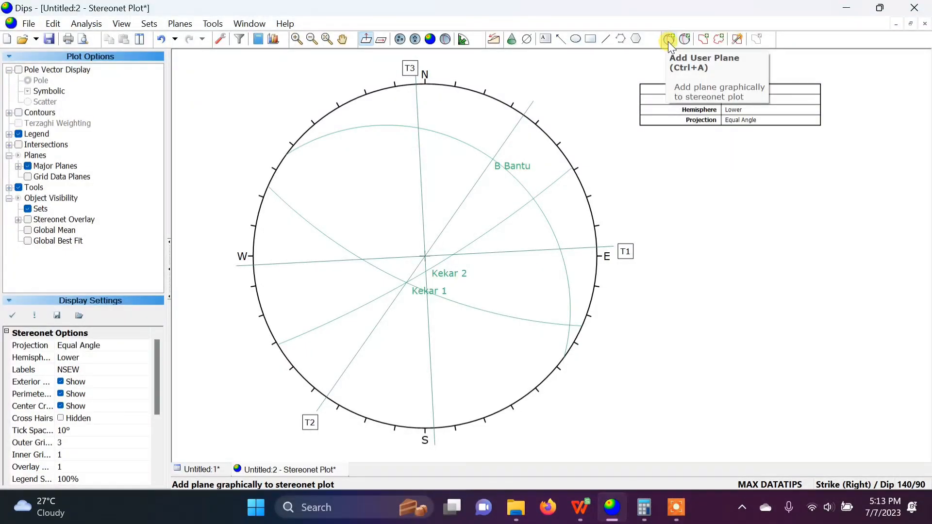
pyautogui.click(669, 41)
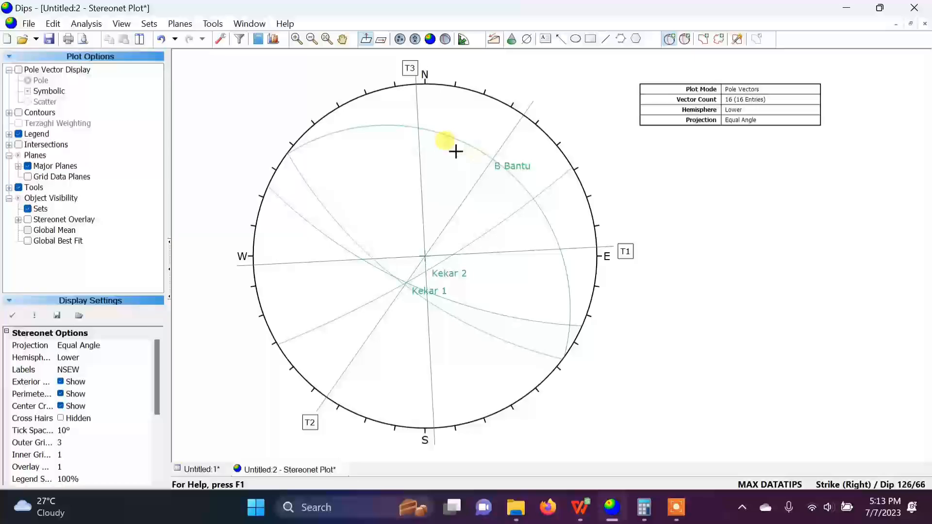
pyautogui.click(409, 127)
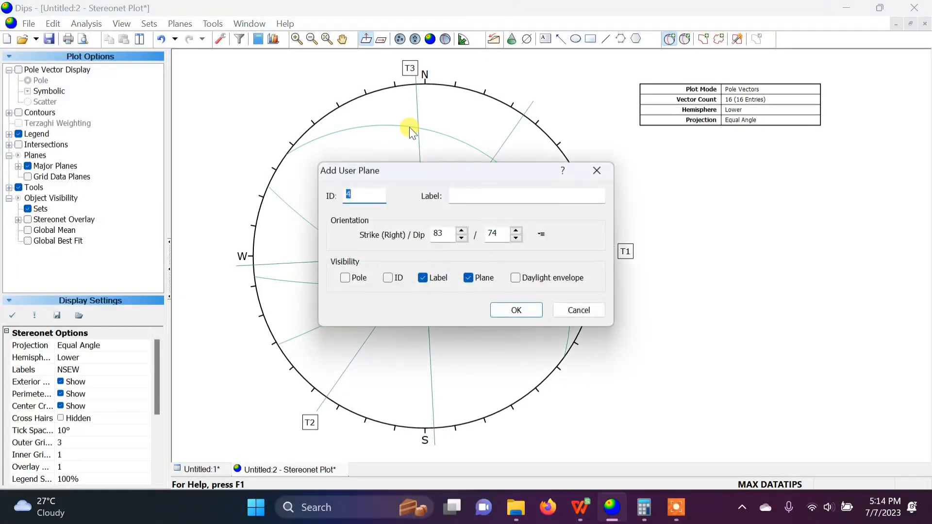
pyautogui.click(474, 192)
pyautogui.write('Extension Joi')
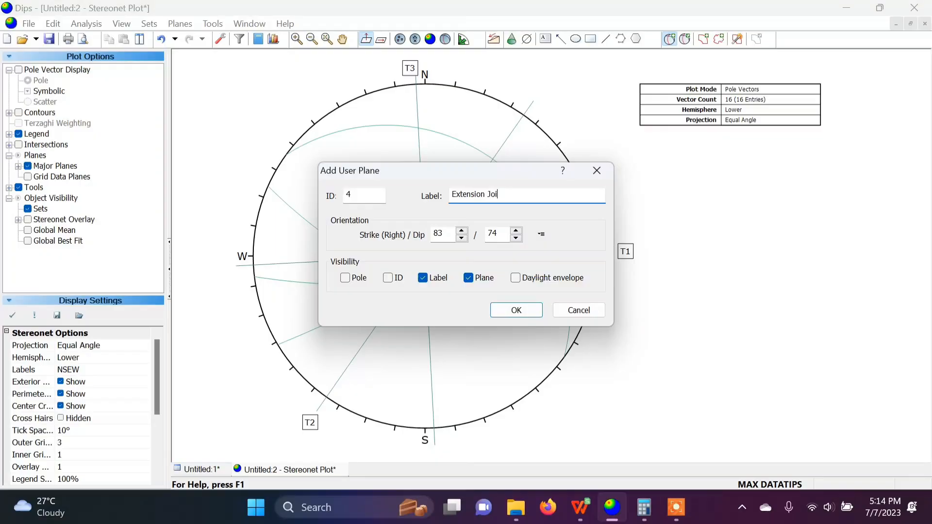
pyautogui.write('nt')
pyautogui.press('Return')
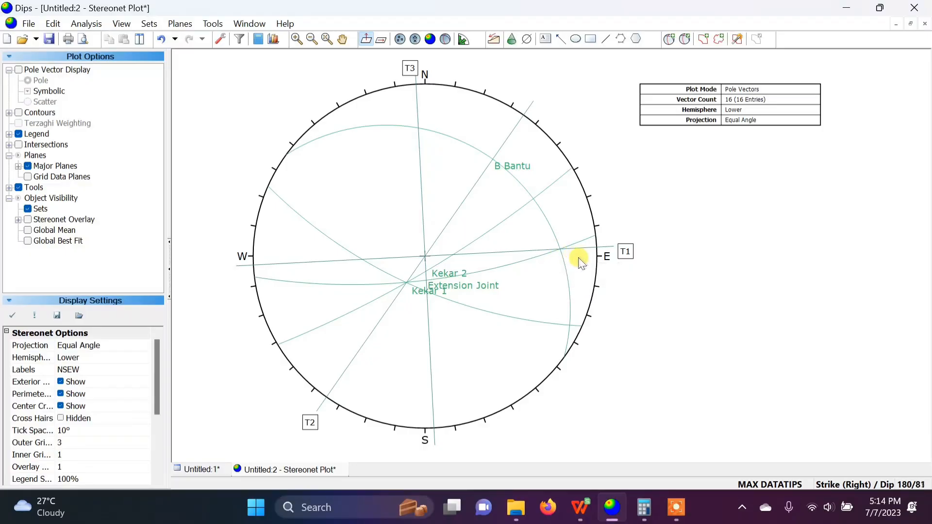
# Open the user planes for editing and set the Kekar 2 plane's colour to red.
pyautogui.moveTo(543, 227)
pyautogui.moveTo(400, 280)
pyautogui.click(442, 135)
pyautogui.rightClick(442, 133)
pyautogui.click(474, 160)
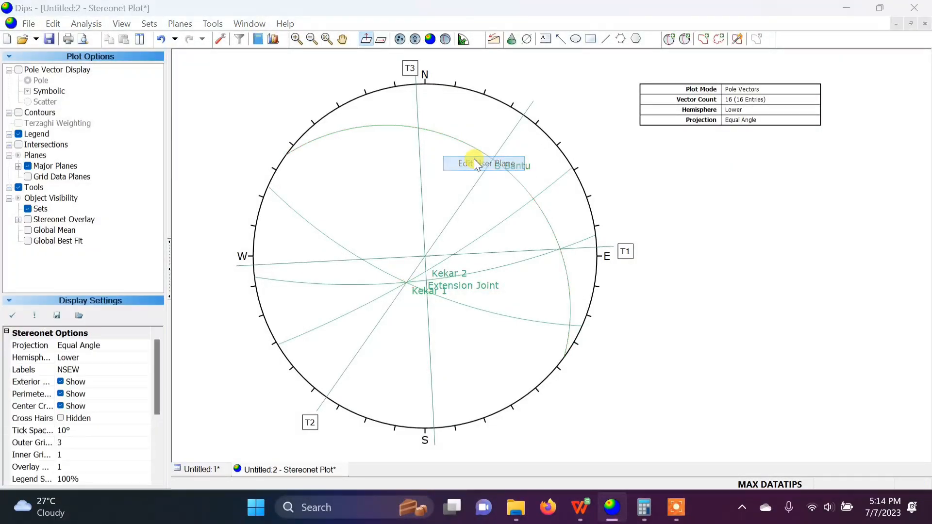
pyautogui.moveTo(485, 127); pyautogui.dragTo(778, 133)
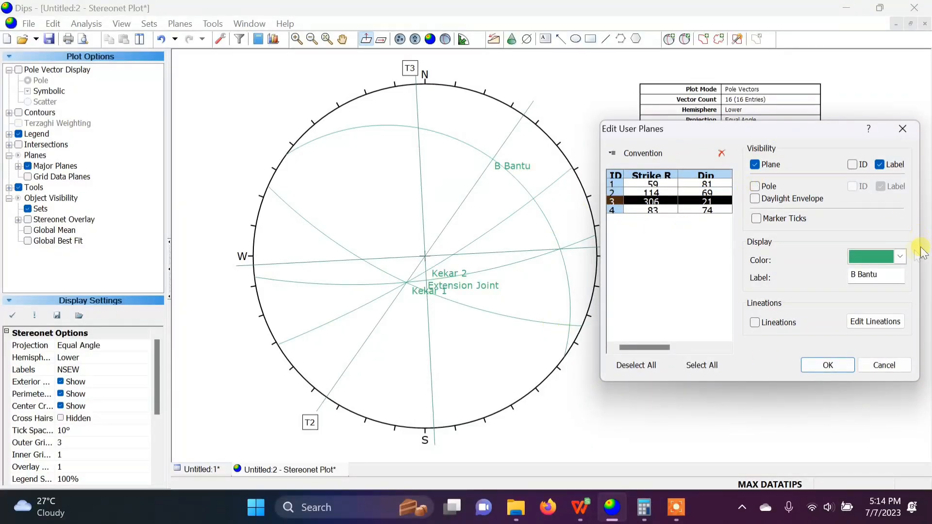
pyautogui.click(712, 183)
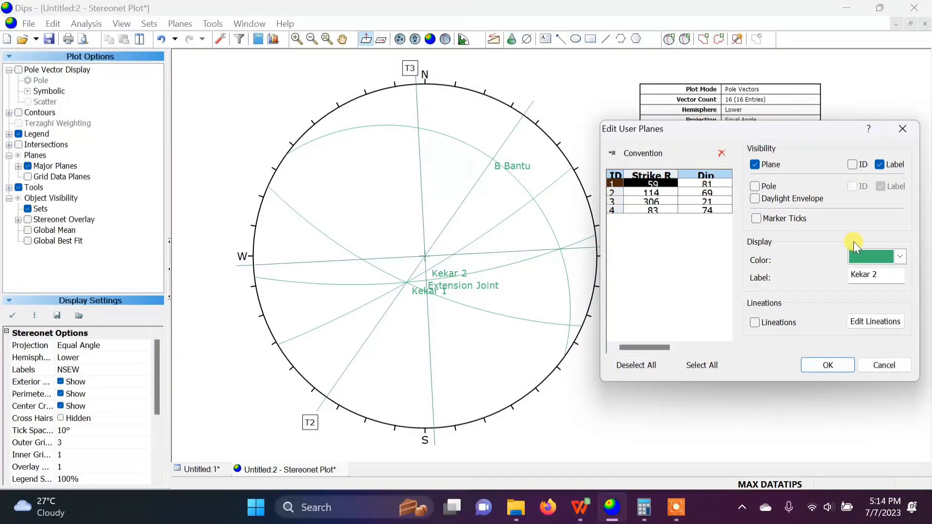
pyautogui.click(864, 256)
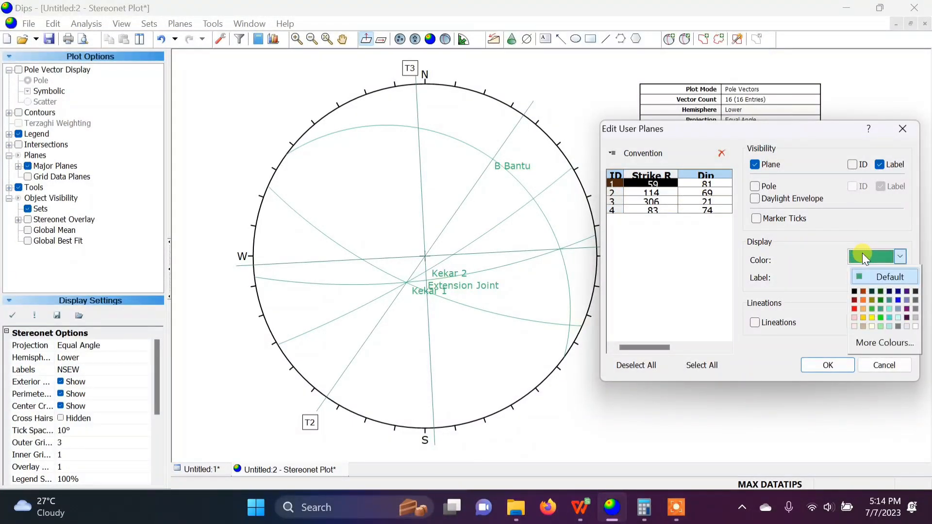
pyautogui.click(855, 301)
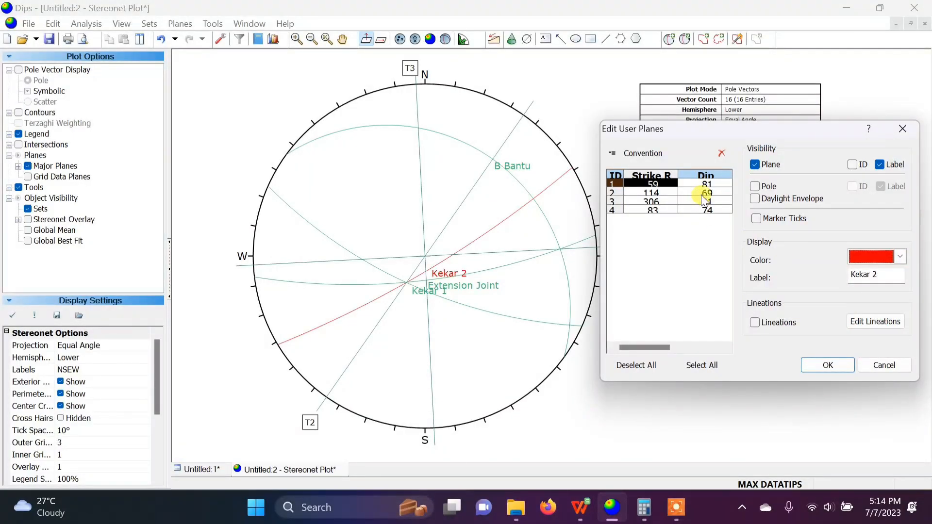
# Set the Kekar 1 plane's colour to blue.
pyautogui.click(704, 195)
pyautogui.click(872, 260)
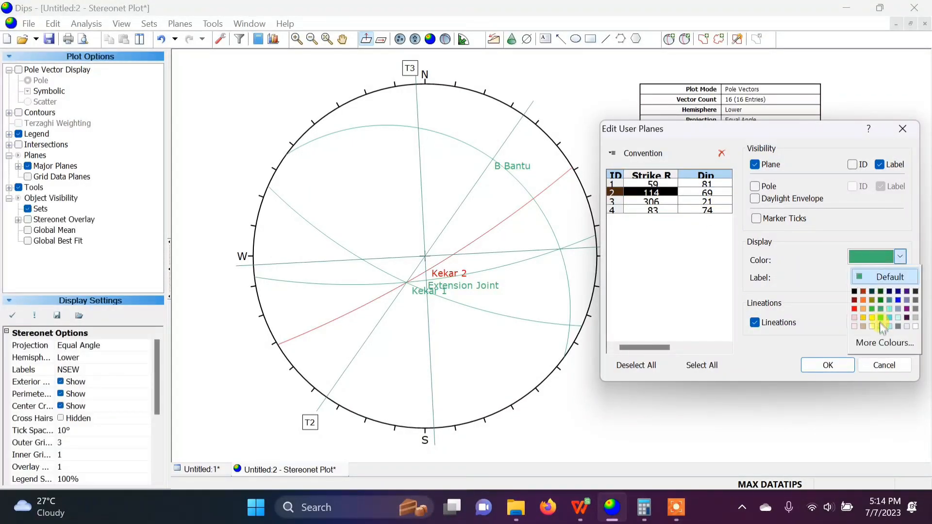
pyautogui.click(899, 300)
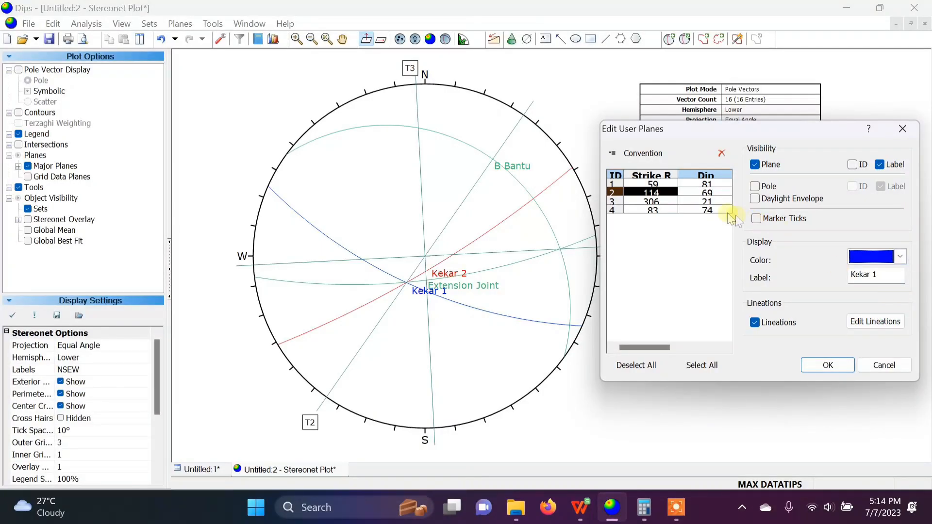
# Set the Extension Joint plane's colour to golden yellow and apply the plane edits.
pyautogui.click(715, 202)
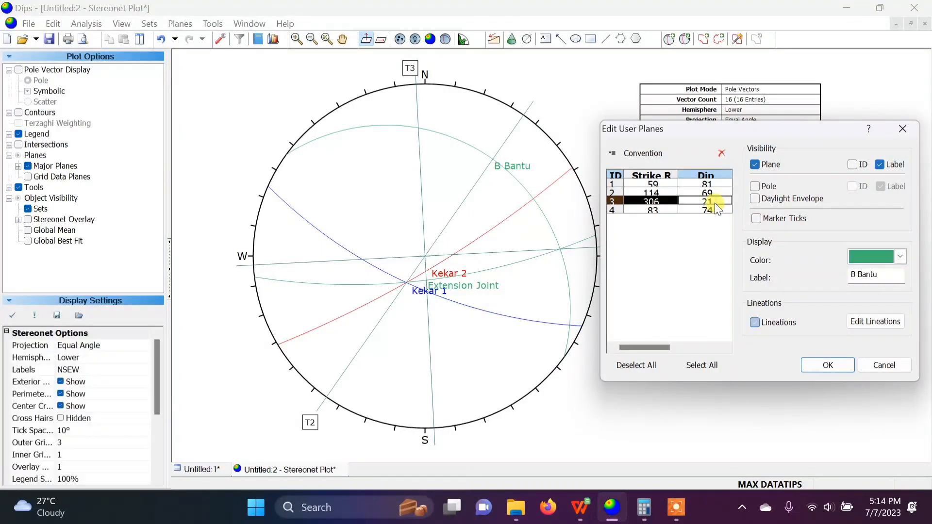
pyautogui.click(663, 211)
pyautogui.click(887, 261)
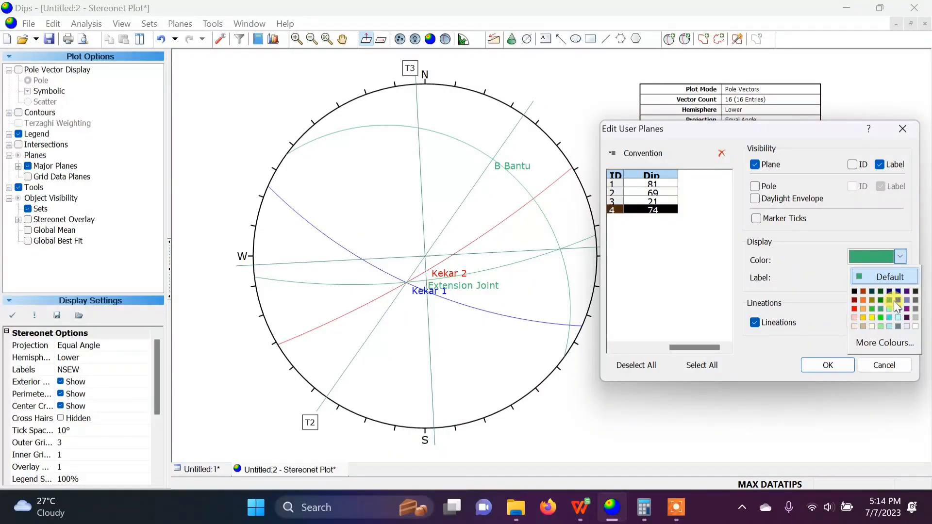
pyautogui.click(863, 318)
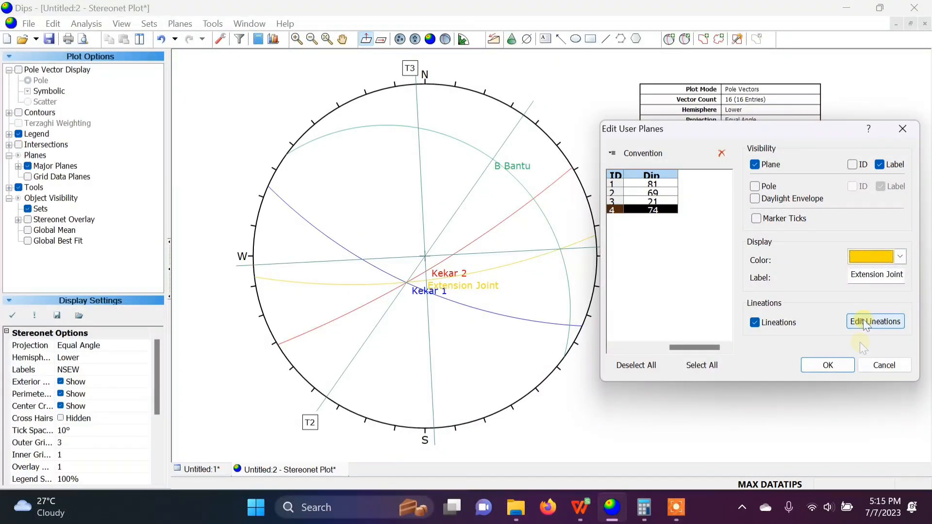
pyautogui.click(833, 362)
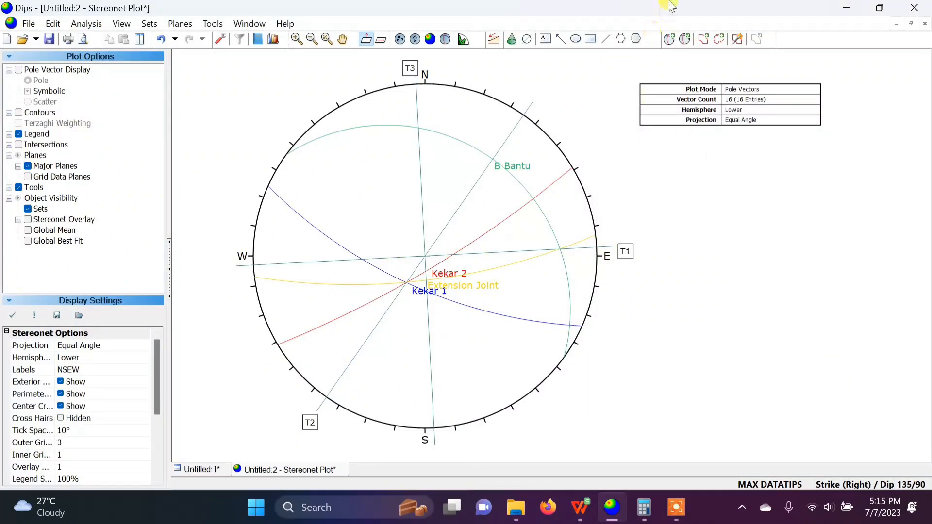
# Add a user plane labelled Release Joint, strike 181 and dip 78, with its pole near where the B Bantu plane meets the T1 line.
pyautogui.click(670, 39)
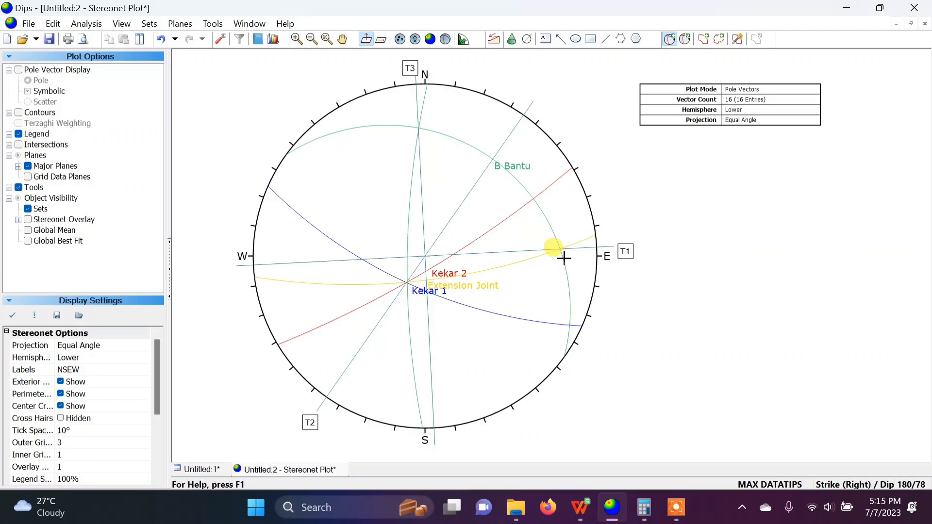
pyautogui.click(564, 258)
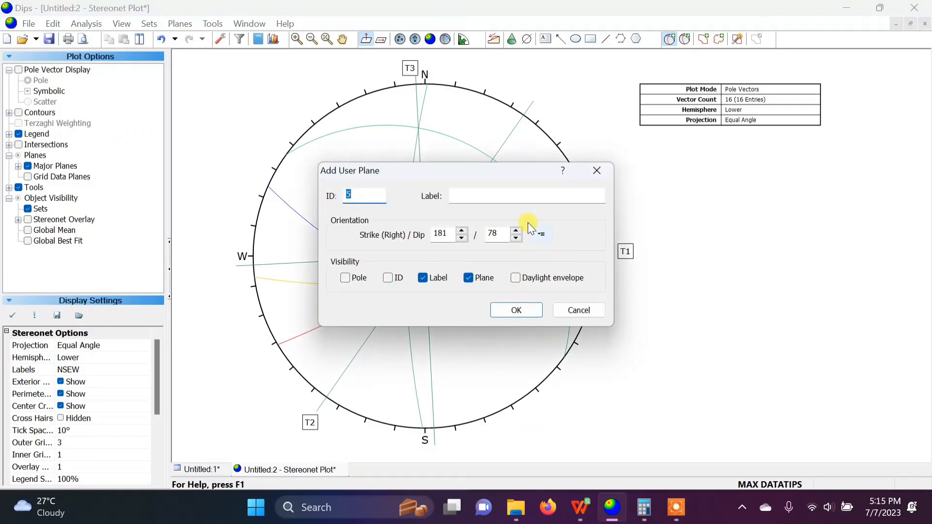
pyautogui.click(517, 197)
pyautogui.write('Relea')
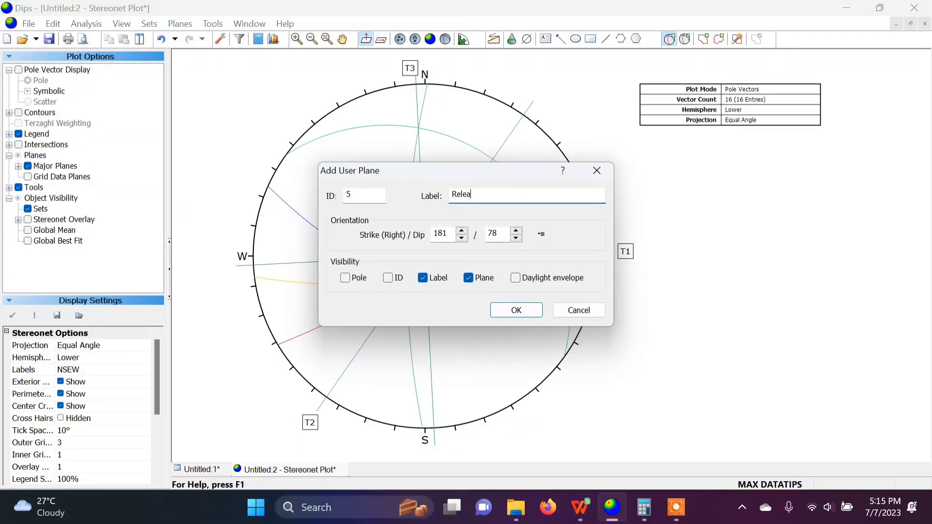
pyautogui.write('se Joint')
pyautogui.press('Return')
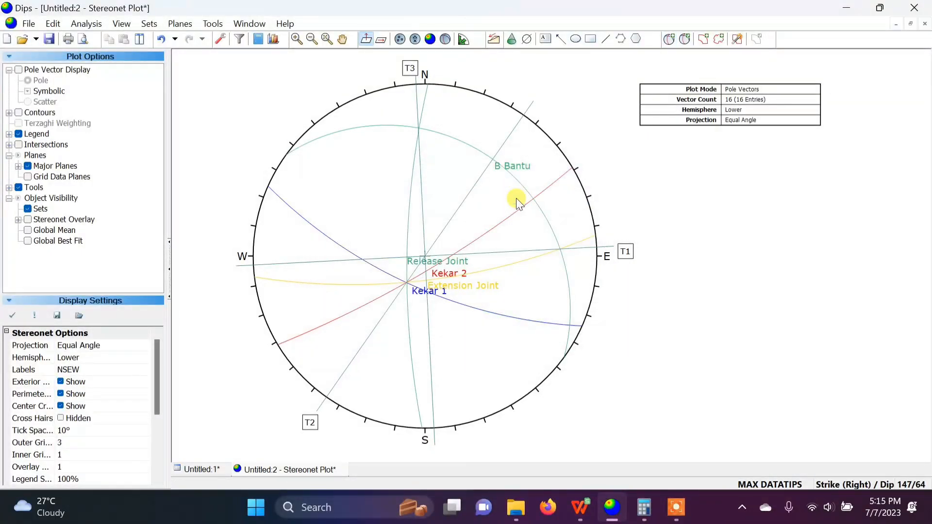
# Set the Release Joint plane's colour to light cyan.
pyautogui.click(409, 195)
pyautogui.rightClick(409, 195)
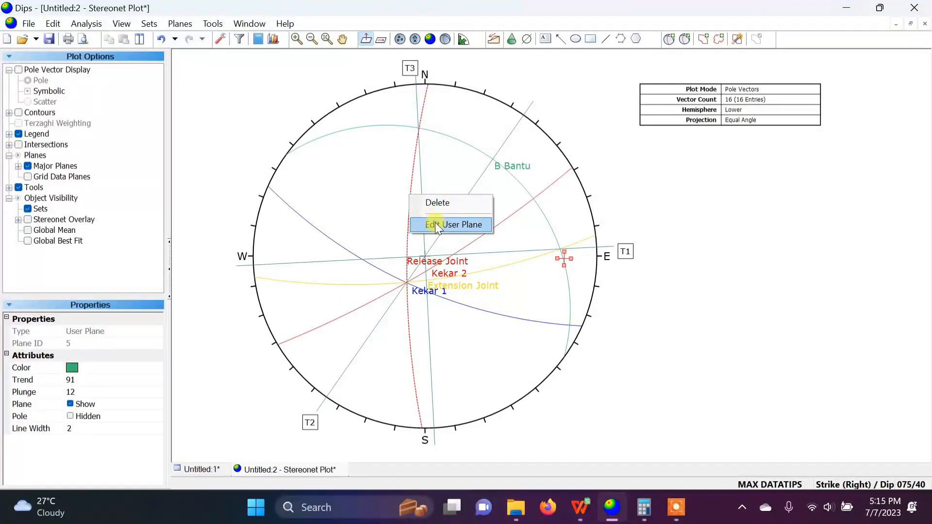
pyautogui.click(437, 224)
pyautogui.click(592, 251)
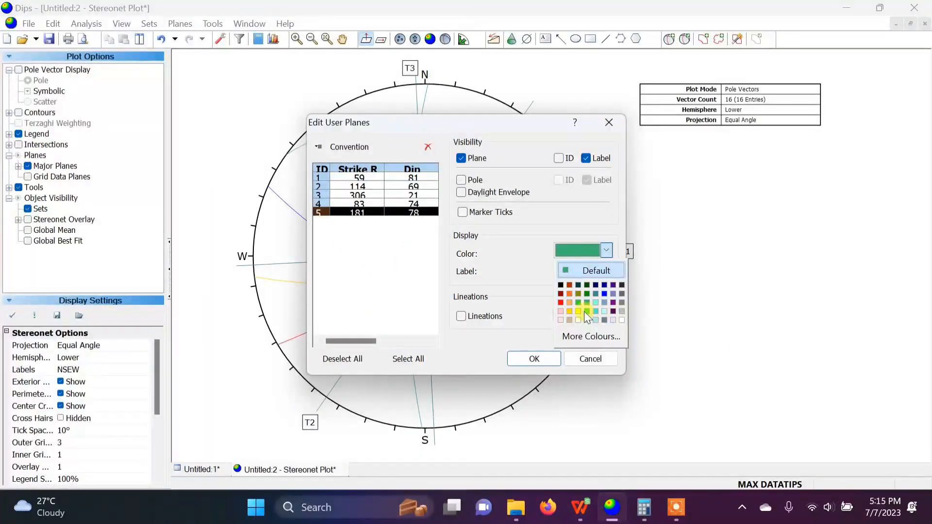
pyautogui.click(533, 361)
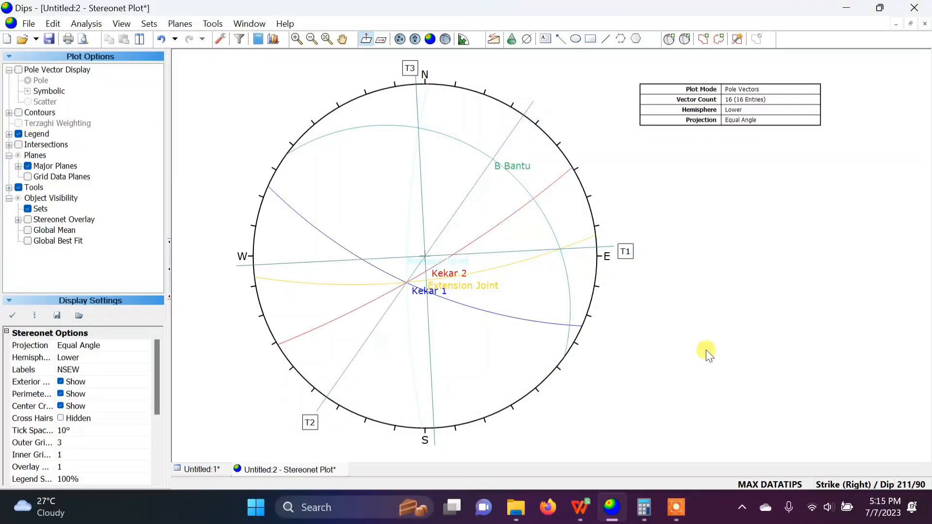
# Set the Release Joint plane's colour to black.
pyautogui.rightClick(410, 208)
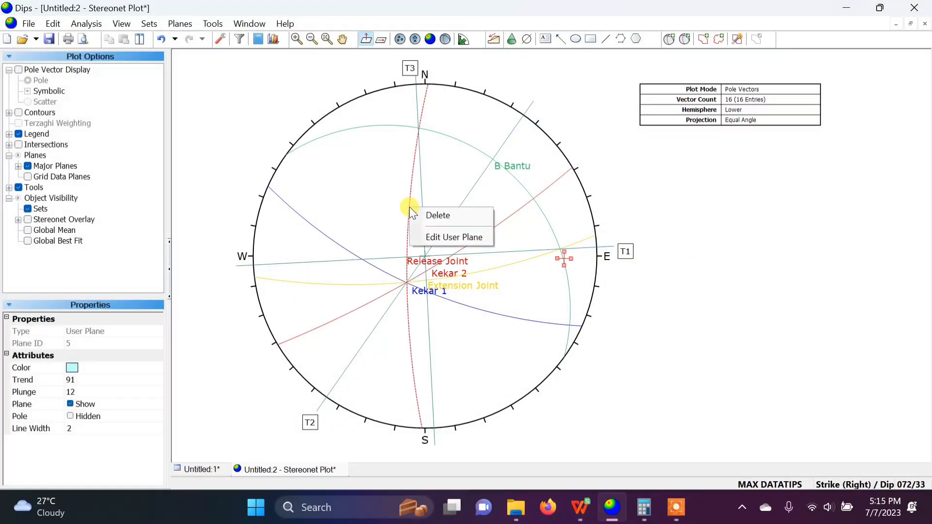
pyautogui.click(424, 236)
pyautogui.click(607, 251)
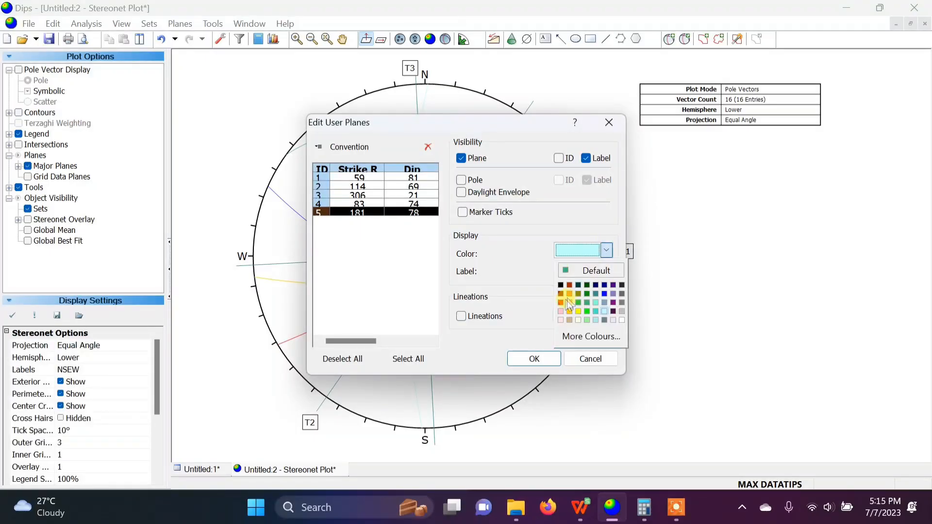
pyautogui.click(561, 286)
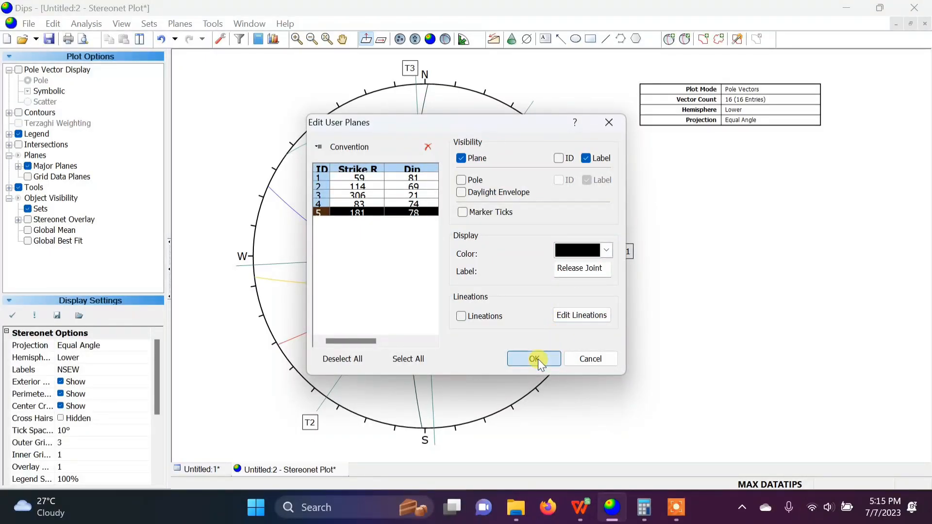
pyautogui.click(537, 360)
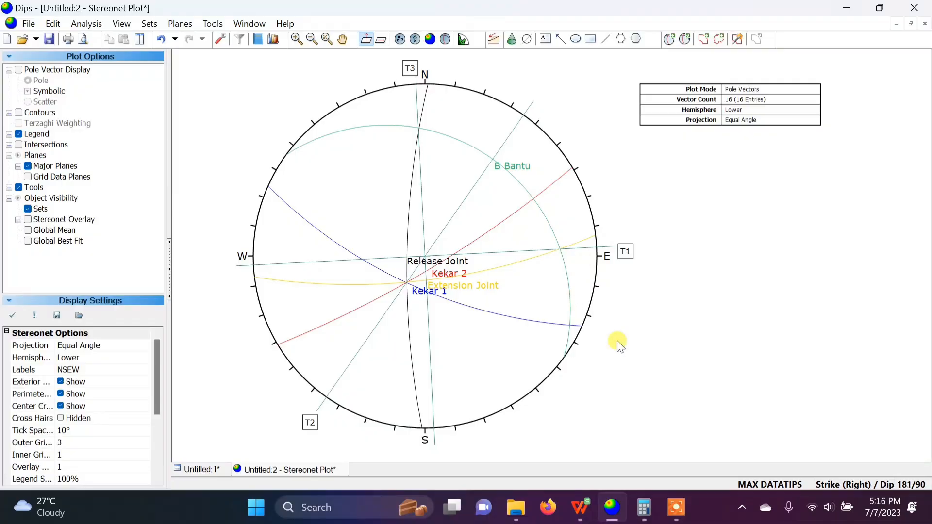
# Read the strike and dip of the Release Joint and Extension Joint planes on the stereonet.
pyautogui.scroll(-1, 762, 184)
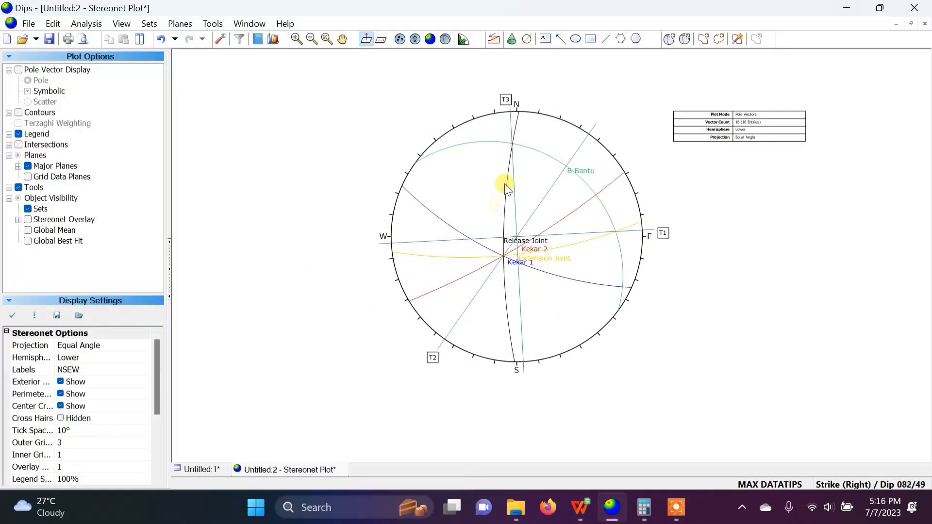
pyautogui.moveTo(584, 204)
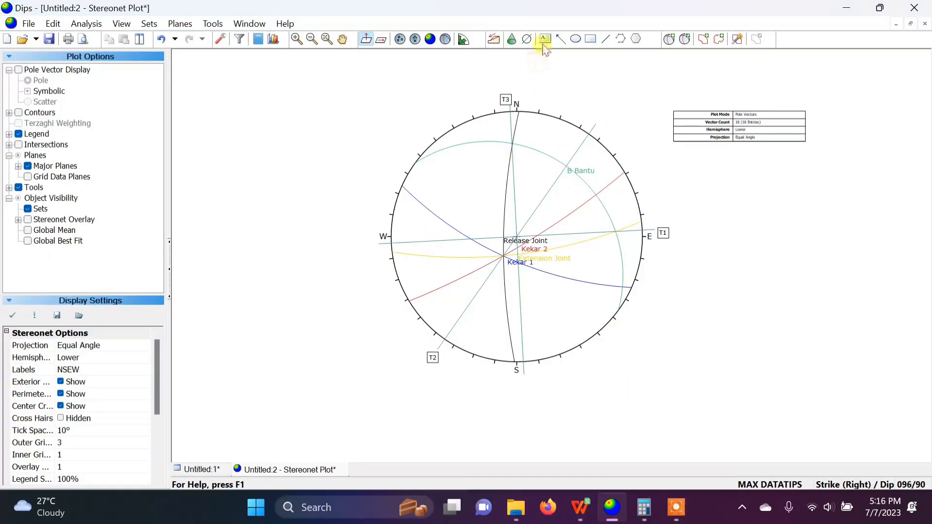
pyautogui.click(610, 219)
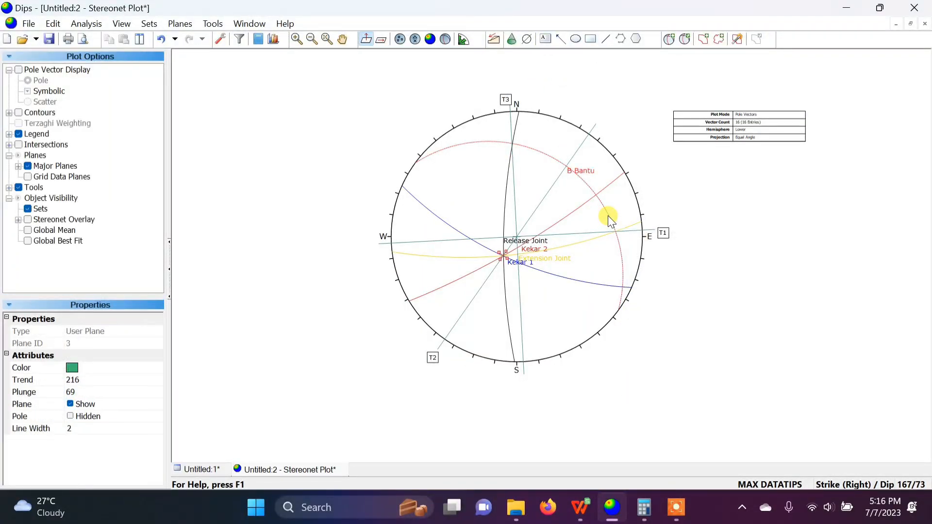
pyautogui.click(590, 303)
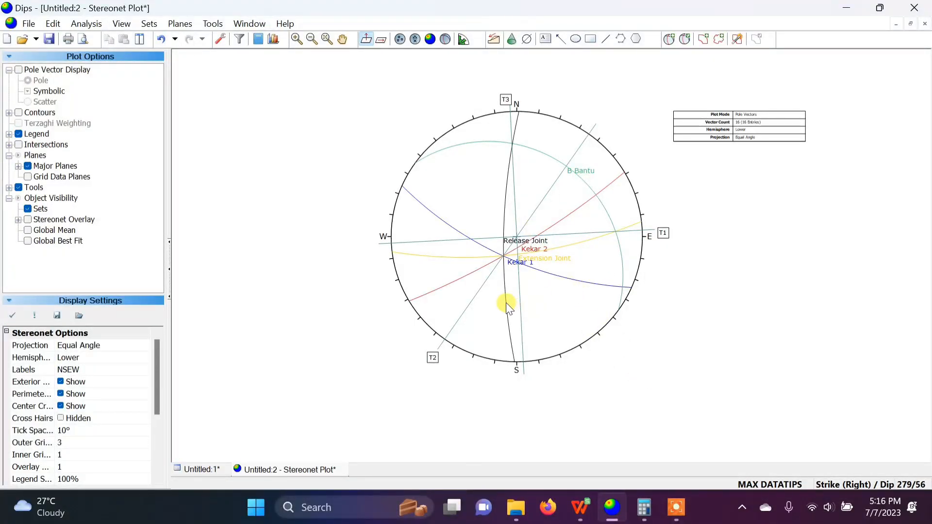
pyautogui.moveTo(507, 304)
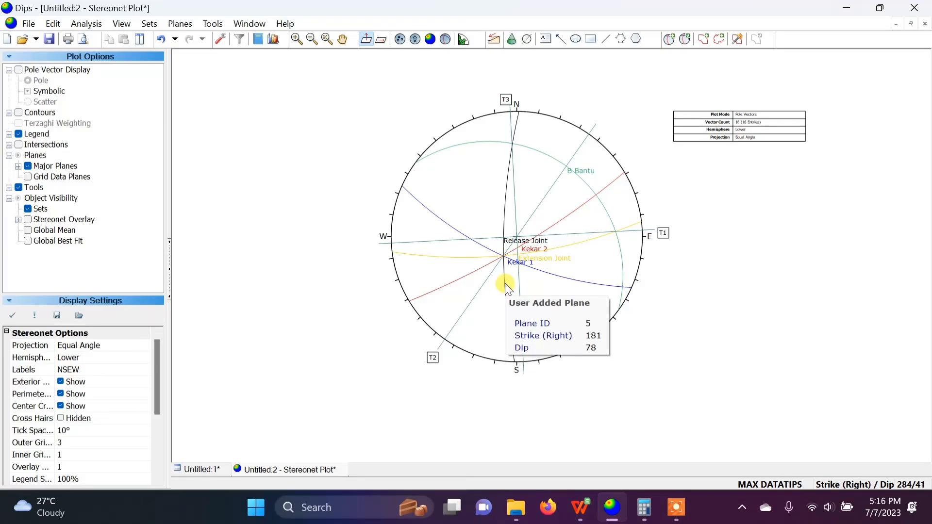
pyautogui.scroll(3, 557, 283)
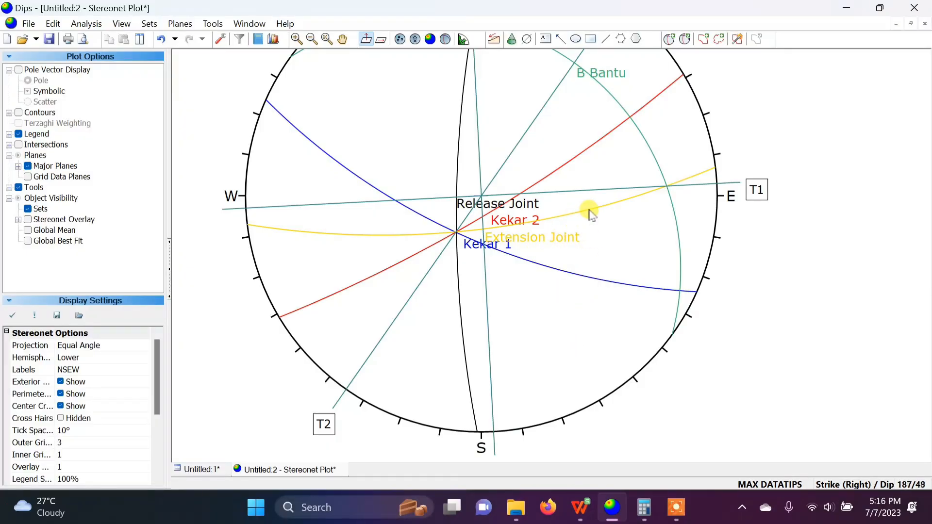
pyautogui.moveTo(591, 210)
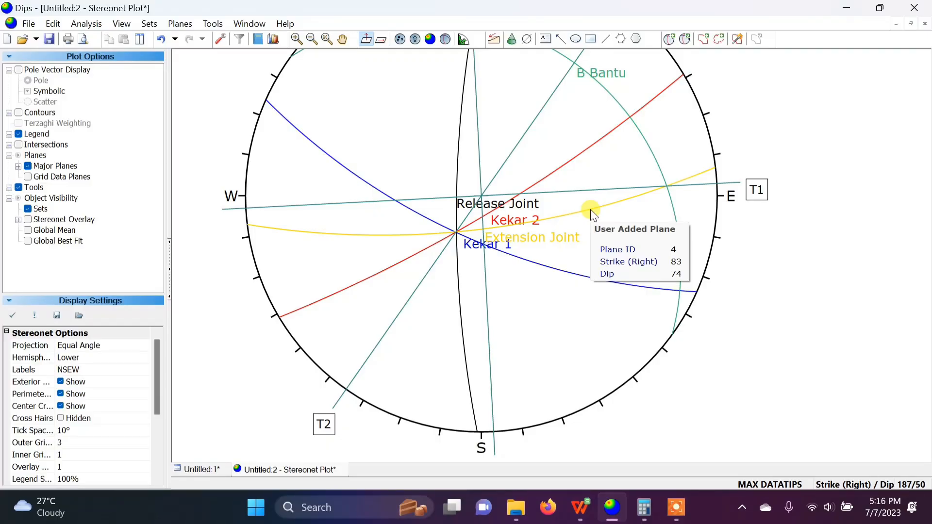
# Switch to the WPS Office workbook Buku1 and enter the heading Extension in cell A11.
pyautogui.click(577, 500)
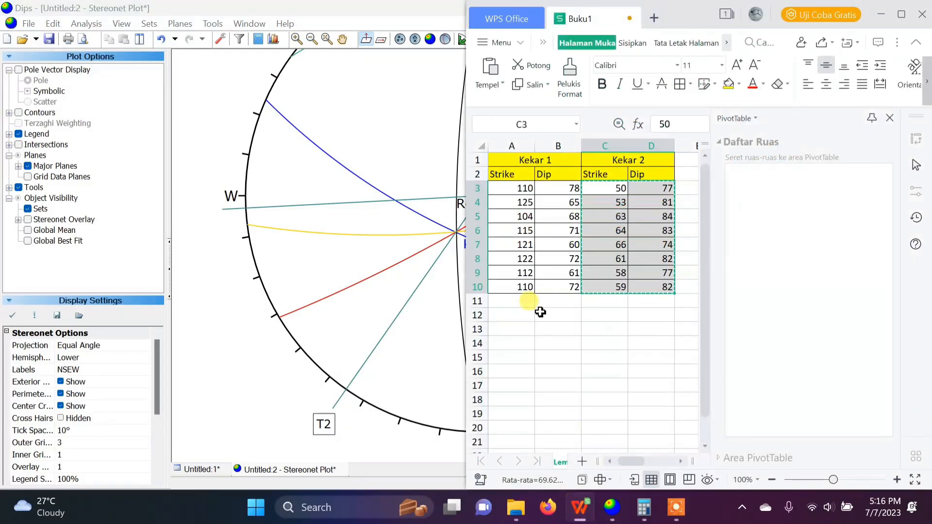
pyautogui.click(515, 302)
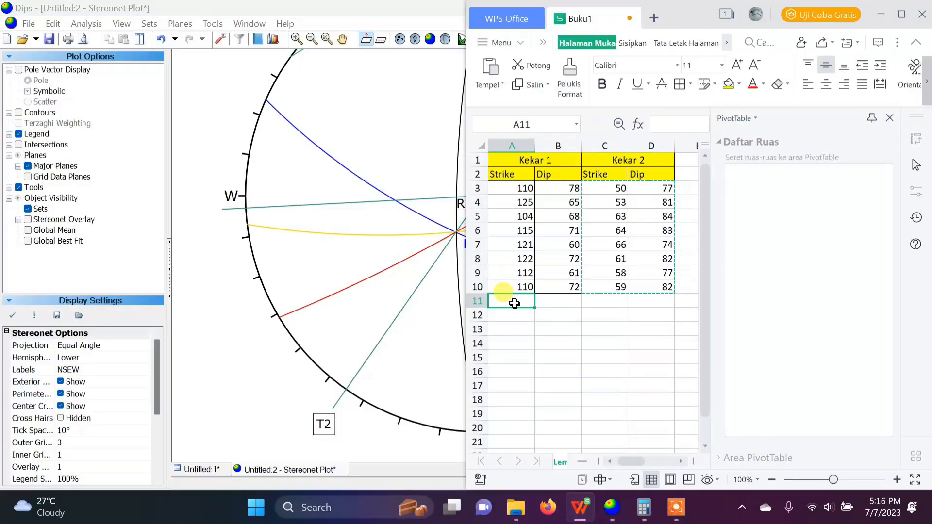
pyautogui.write('Extension')
pyautogui.press('Return')
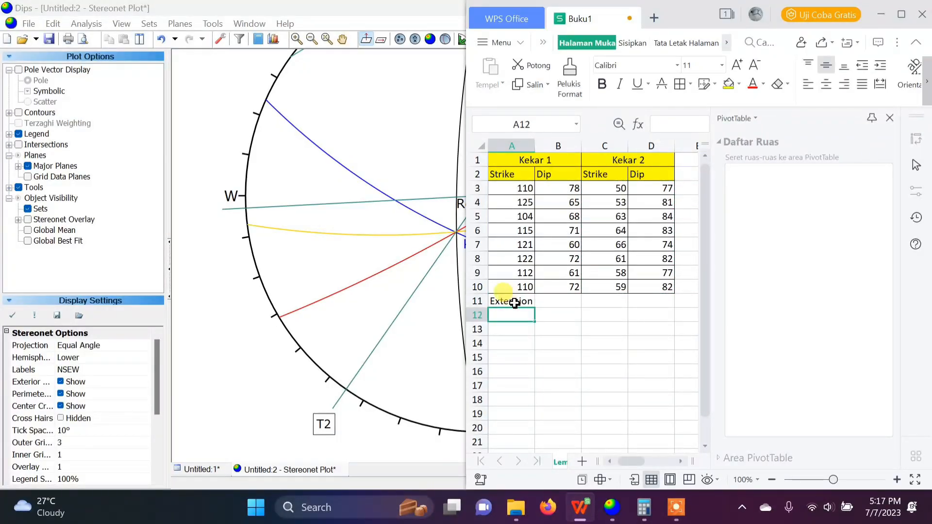
# Recheck the Extension Joint orientation in Dips, return to the WPS workbook, and enter strike 83 in A12 and dip 74 in B12.
pyautogui.doubleClick(371, 5)
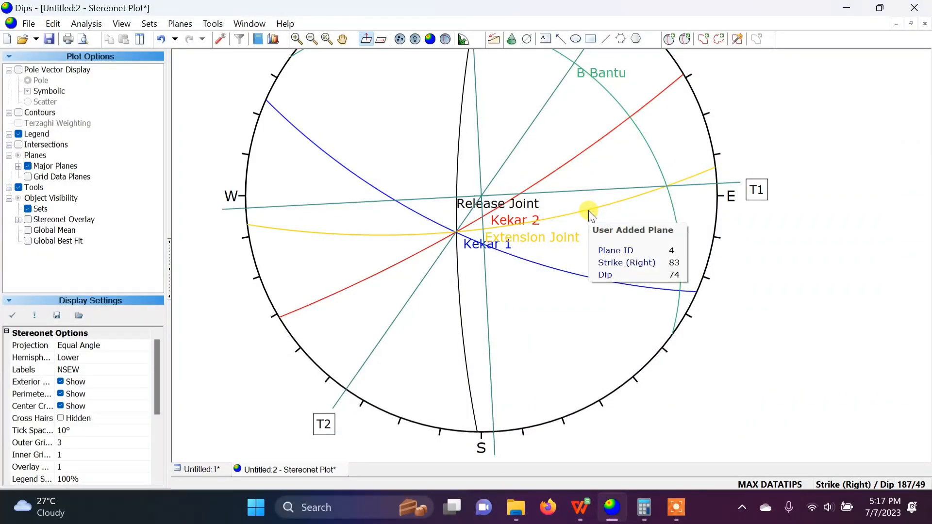
pyautogui.click(581, 507)
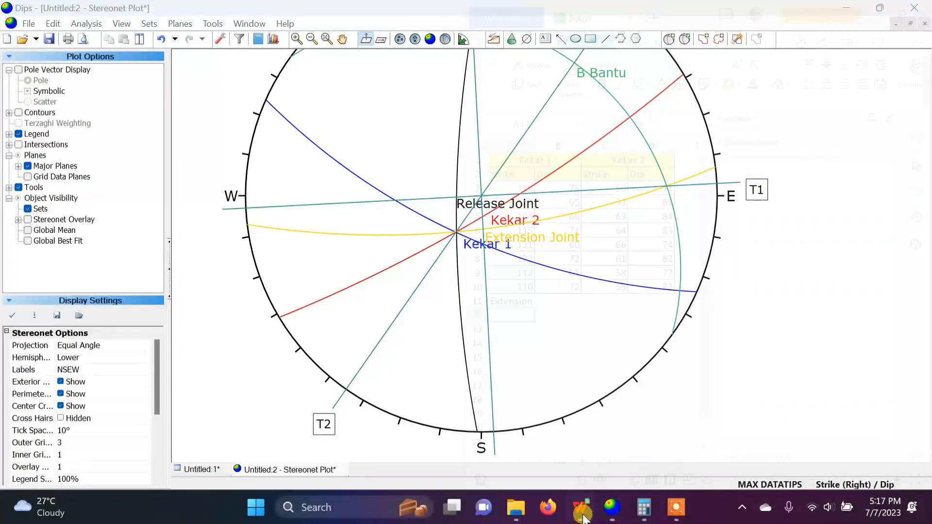
pyautogui.write('83')
pyautogui.press('Tab')
pyautogui.write('74')
pyautogui.press('Tab')
pyautogui.press('Up')
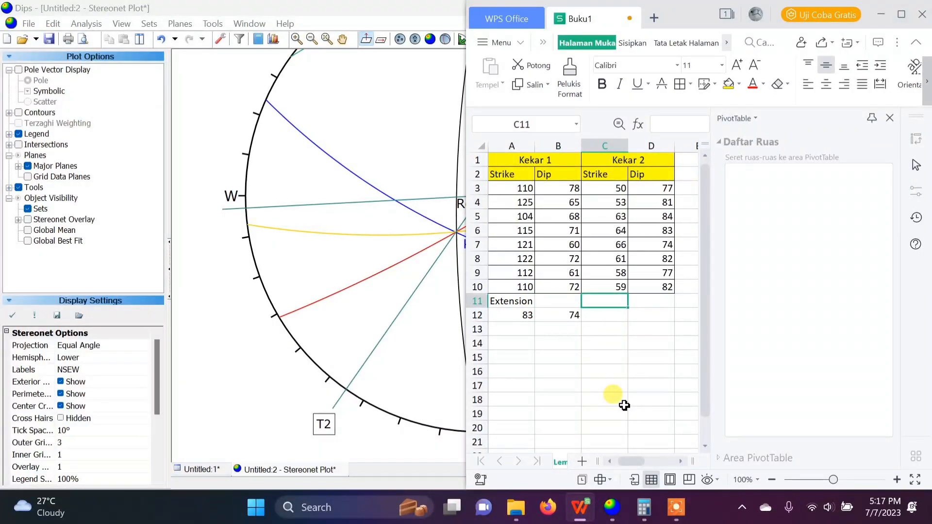
# Enter the heading Release in cell C11.
pyautogui.write('Releas')
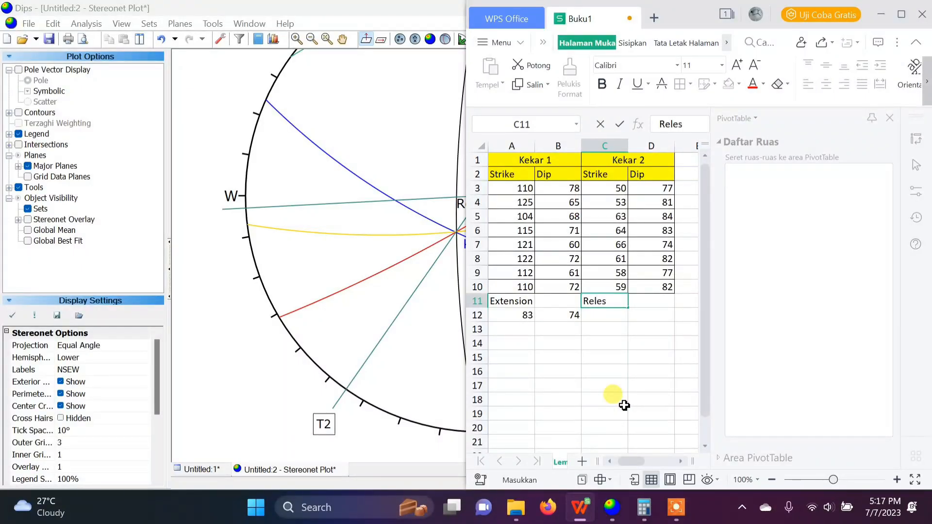
pyautogui.write('e')
pyautogui.press('Return')
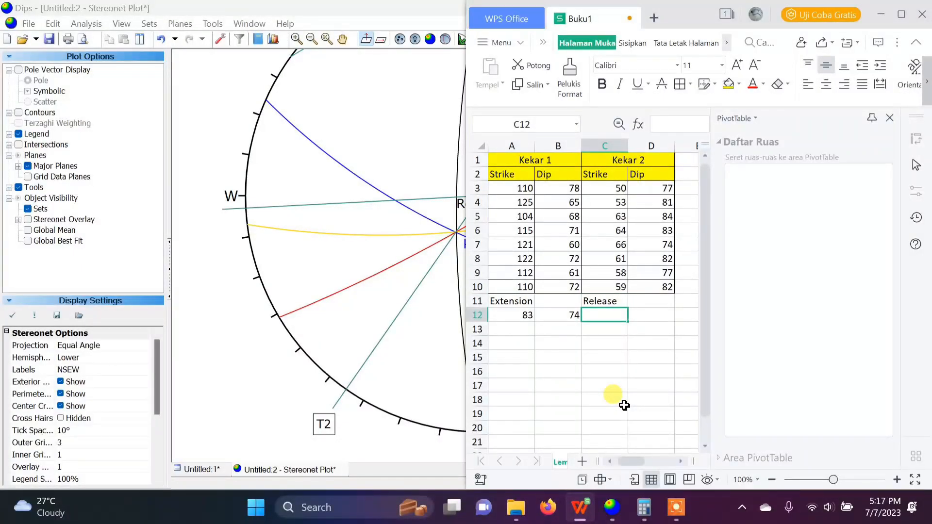
# Recheck the Release Joint orientation in Dips, return to the WPS workbook, and enter strike 181 in C12 and dip 78 in D12.
pyautogui.click(427, 293)
pyautogui.moveTo(460, 273)
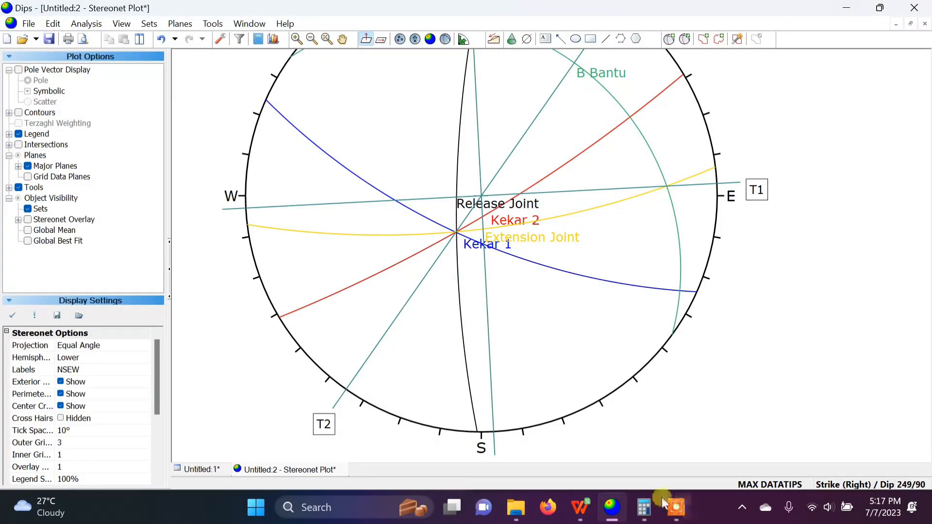
pyautogui.click(581, 510)
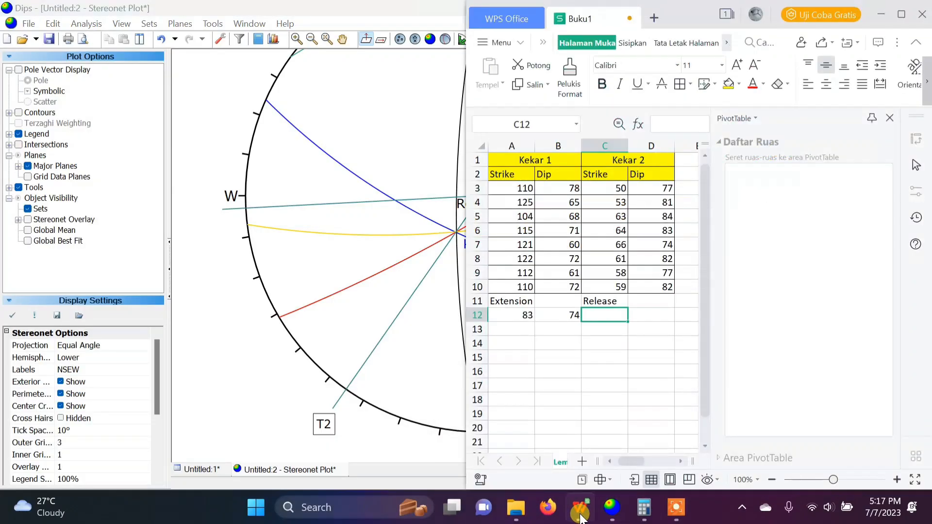
pyautogui.write('181')
pyautogui.press('Tab')
pyautogui.write('78')
pyautogui.press('Return')
pyautogui.press('Left')
pyautogui.press('Left')
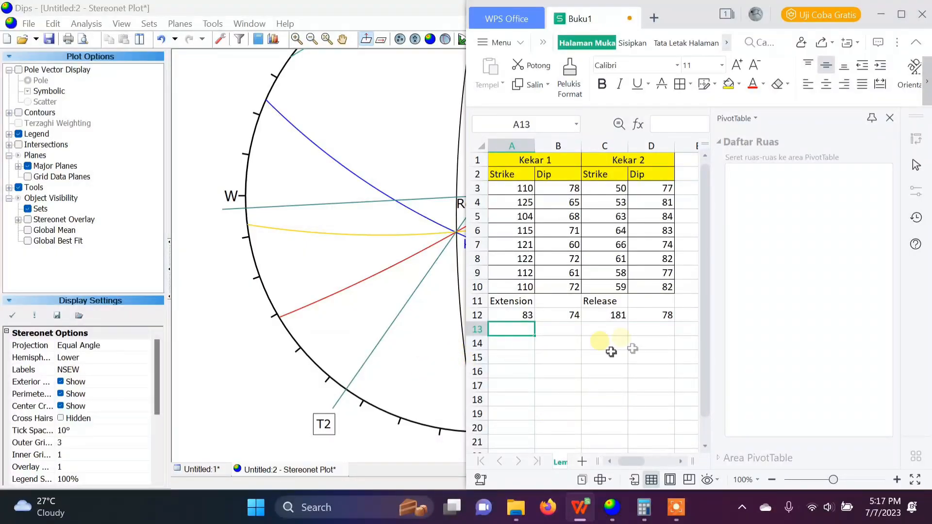
# Move the Extension and Release block from A11:D12 down to A13:D14.
pyautogui.click(517, 300)
pyautogui.hotkey('shift', 'Right')
pyautogui.hotkey('shift', 'Down')
pyautogui.hotkey('shift', 'Right')
pyautogui.hotkey('shift', 'Right')
pyautogui.hotkey('ctrl', 'c')
pyautogui.press('Down')
pyautogui.press('Down')
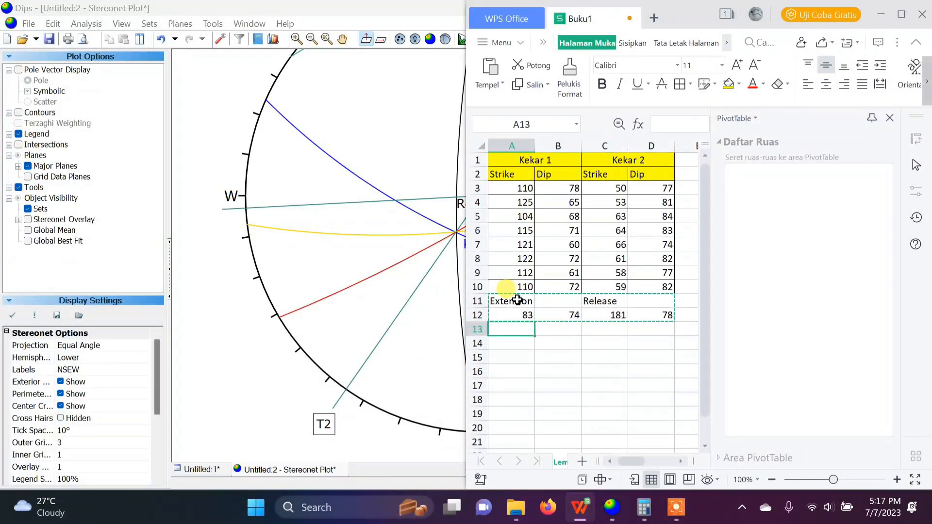
pyautogui.hotkey('ctrl', 'v')
# Enter the heading Arah Umum Kekar 1 in cell A11.
pyautogui.click(517, 300)
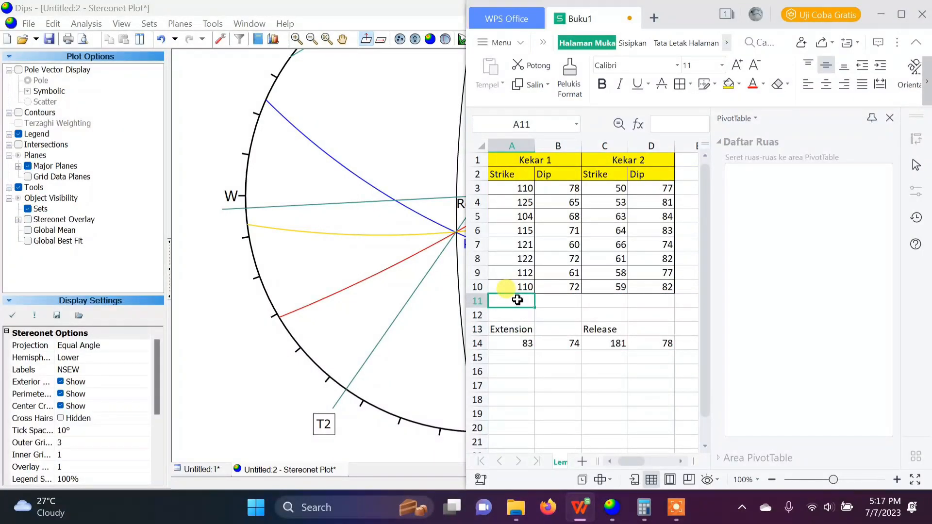
pyautogui.write('Arah')
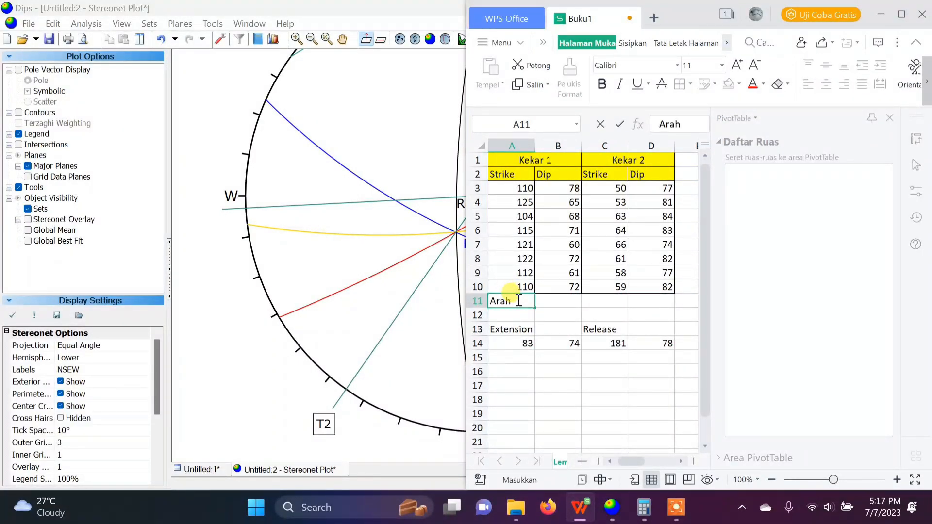
pyautogui.write(' Umum')
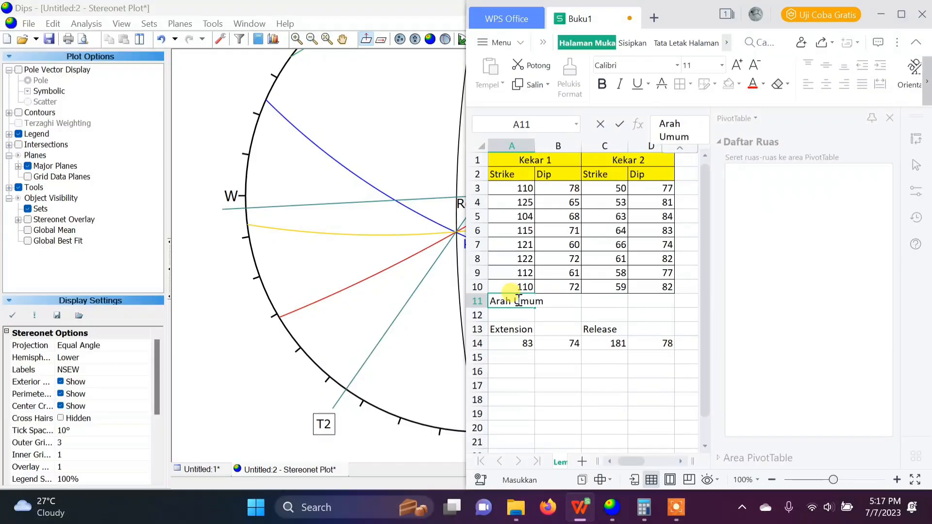
pyautogui.write(' Kekar 1')
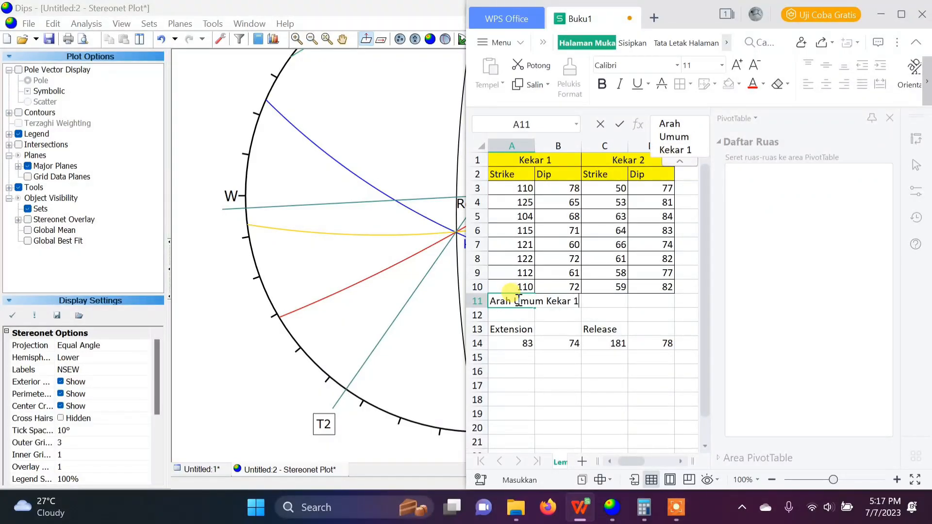
pyautogui.press('Return')
# Copy the Arah Umum Kekar 1 heading into C11 and change the copy to Arah Umum Kekar 2.
pyautogui.click(518, 300)
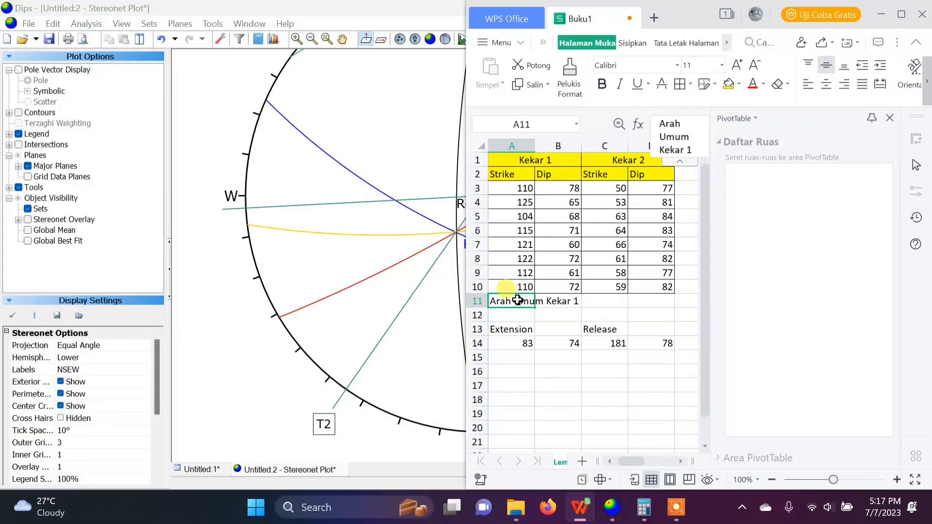
pyautogui.hotkey('ctrl', 'c')
pyautogui.press('Right')
pyautogui.press('Right')
pyautogui.hotkey('ctrl', 'v')
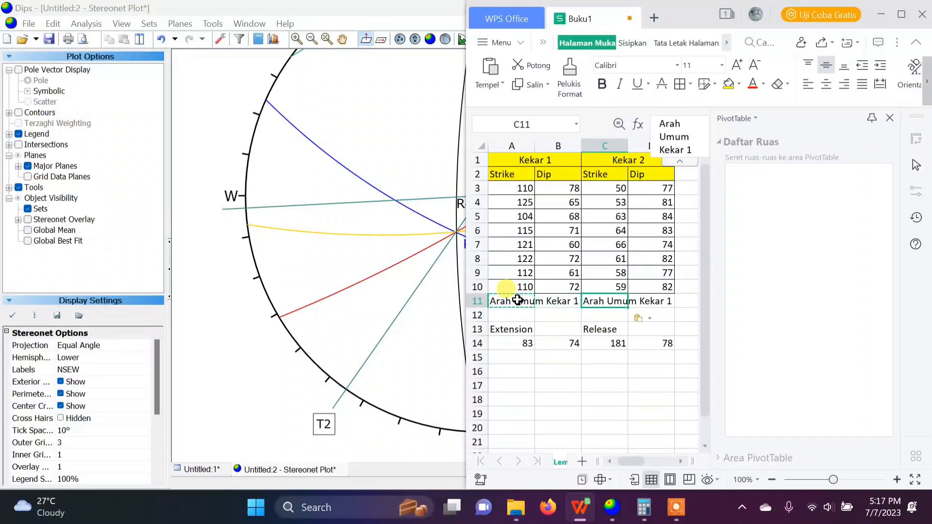
pyautogui.press('Right')
pyautogui.doubleClick(608, 302)
pyautogui.press('BackSpace')
pyautogui.write('2')
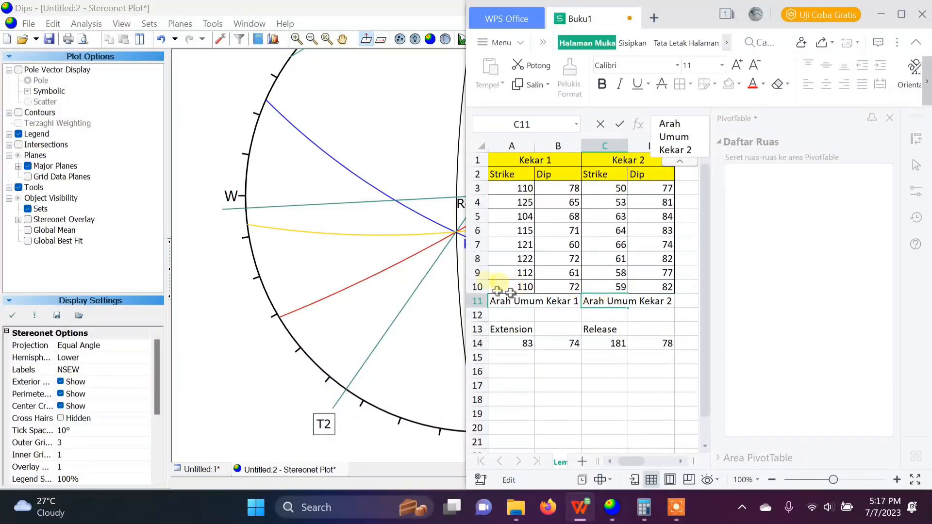
# Read the Kekar 1 plane's orientation in Dips, return to the WPS workbook, and enter strike 114 in A12 and dip 69 in B12.
pyautogui.click(325, 270)
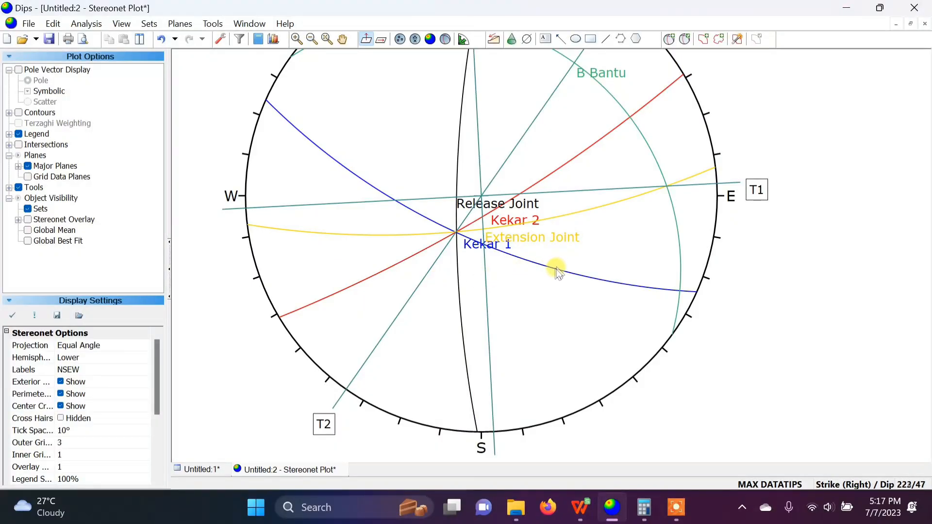
pyautogui.moveTo(557, 273)
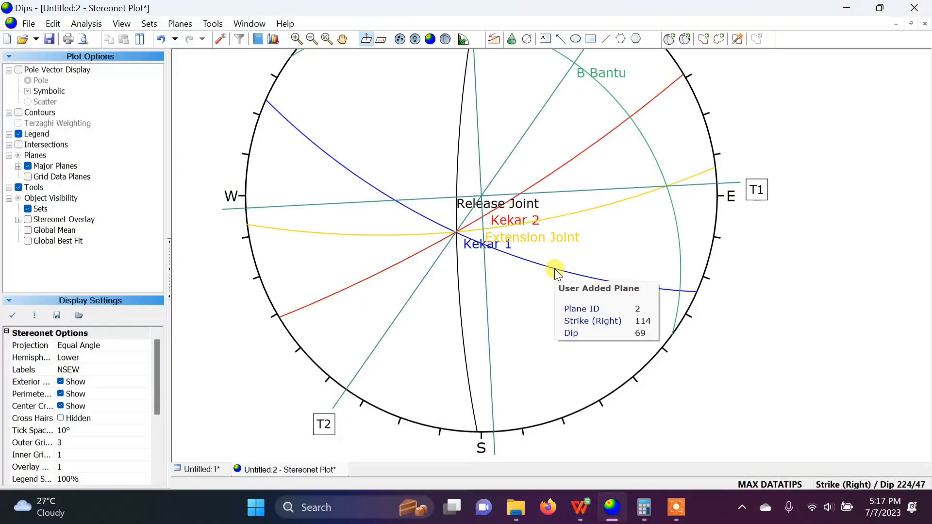
pyautogui.moveTo(583, 517)
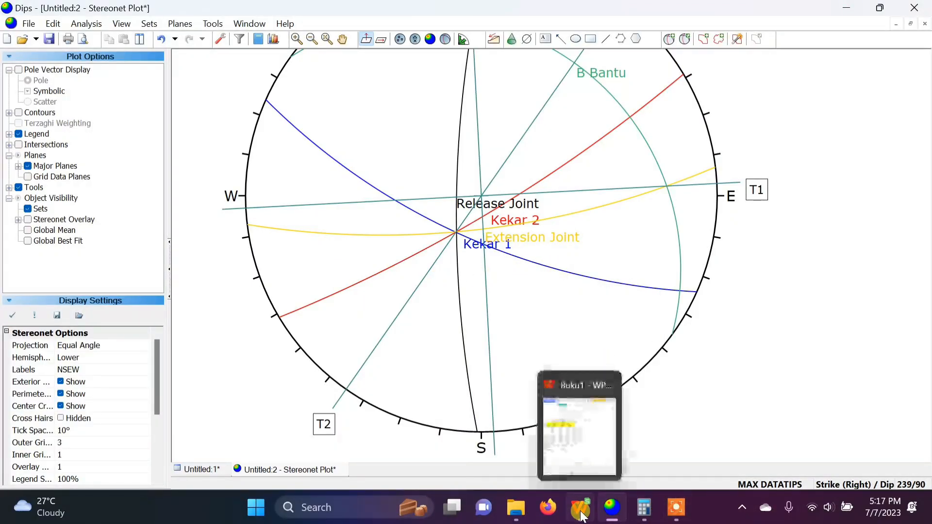
pyautogui.click(595, 452)
pyautogui.click(517, 316)
pyautogui.write('114')
pyautogui.press('Tab')
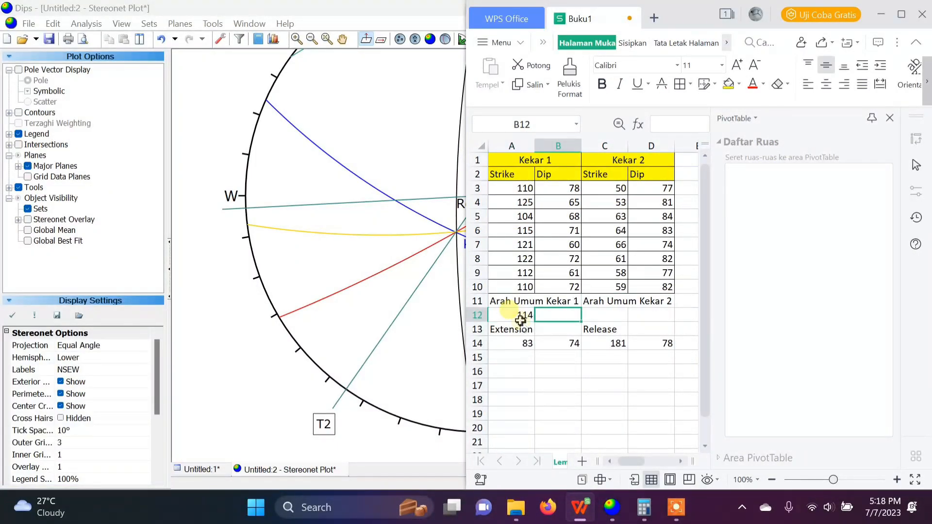
pyautogui.write('69')
# Read the Kekar 2 plane's orientation in Dips, return to the WPS workbook, and enter strike 59 in C12 and dip 81 in D12.
pyautogui.click(375, 320)
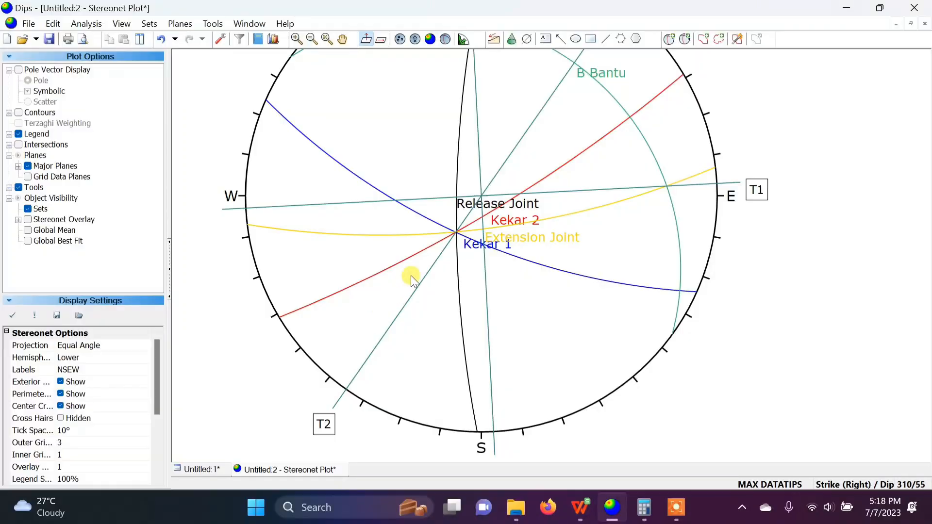
pyautogui.moveTo(413, 255)
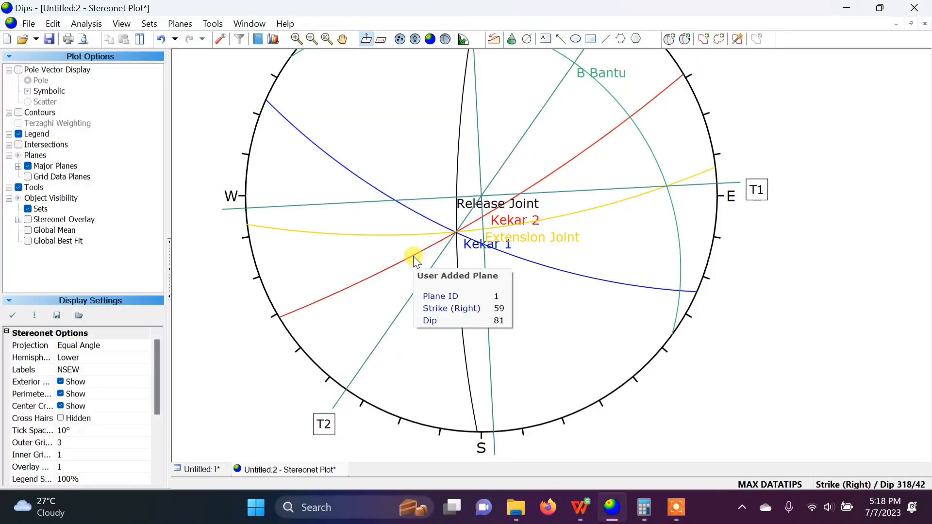
pyautogui.click(581, 505)
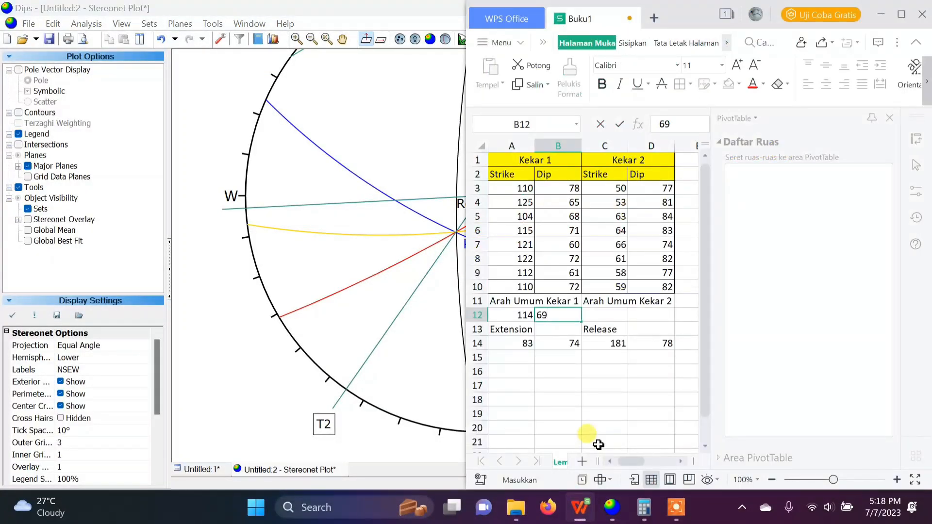
pyautogui.press('Tab')
pyautogui.write('59')
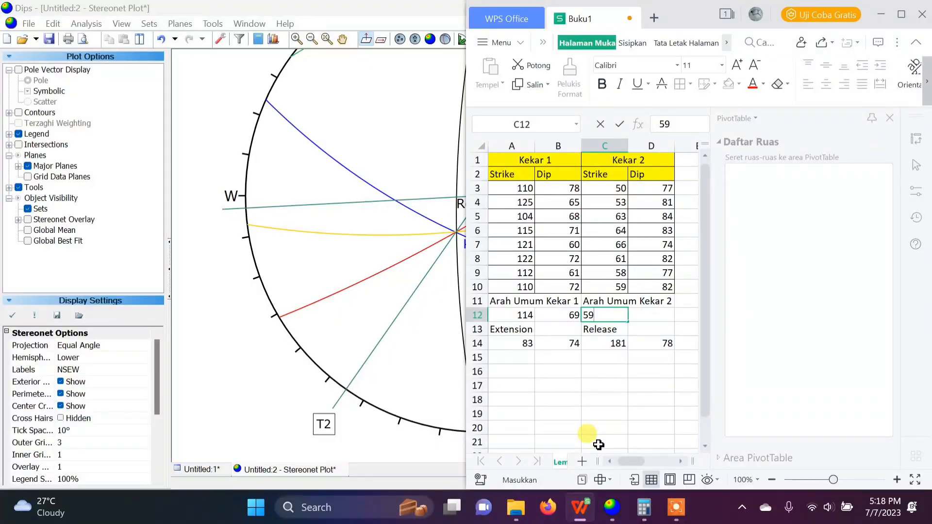
pyautogui.press('Tab')
pyautogui.write('81')
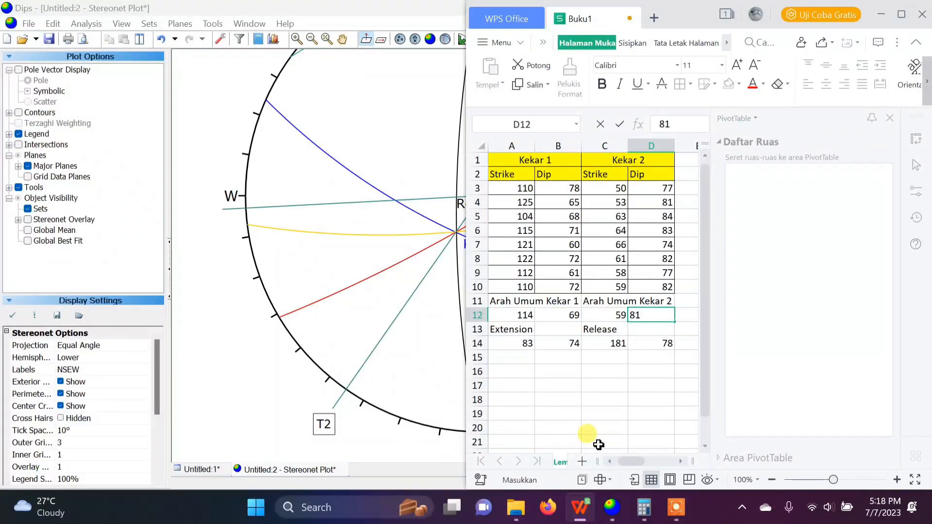
pyautogui.press('Return')
pyautogui.press('Left')
pyautogui.press('Left')
pyautogui.press('Down')
pyautogui.press('Down')
pyautogui.press('Down')
# Switch to Dips and change the stereonet's coordinate readout to Trend / Plunge.
pyautogui.click(214, 306)
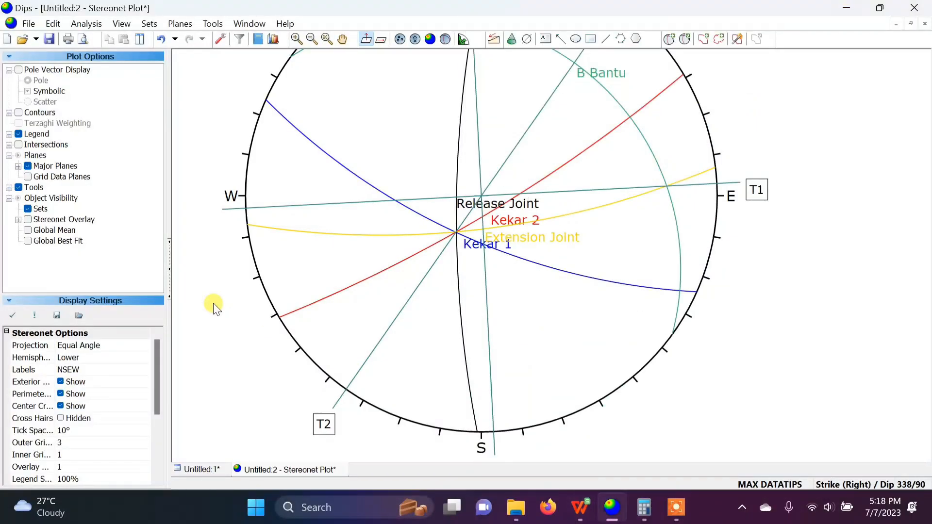
pyautogui.scroll(-2, 561, 204)
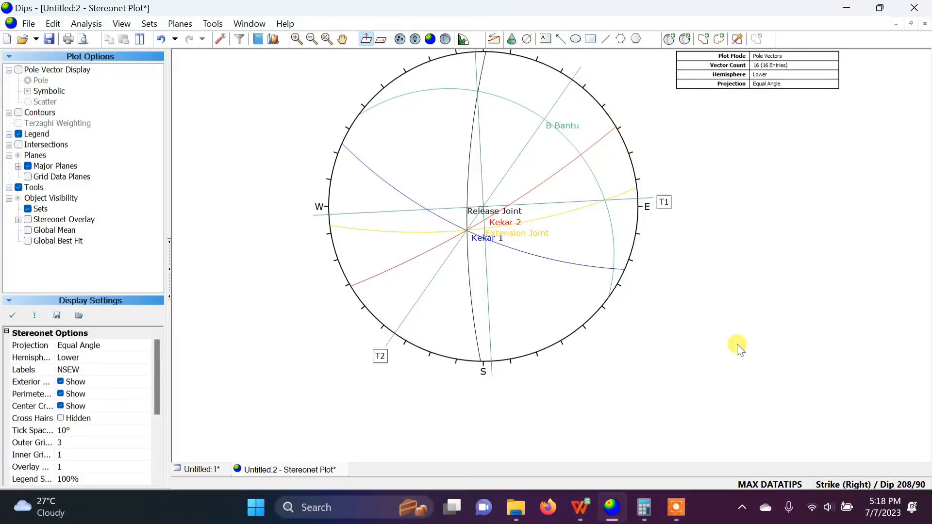
pyautogui.click(848, 487)
pyautogui.click(835, 486)
pyautogui.click(878, 483)
pyautogui.click(878, 484)
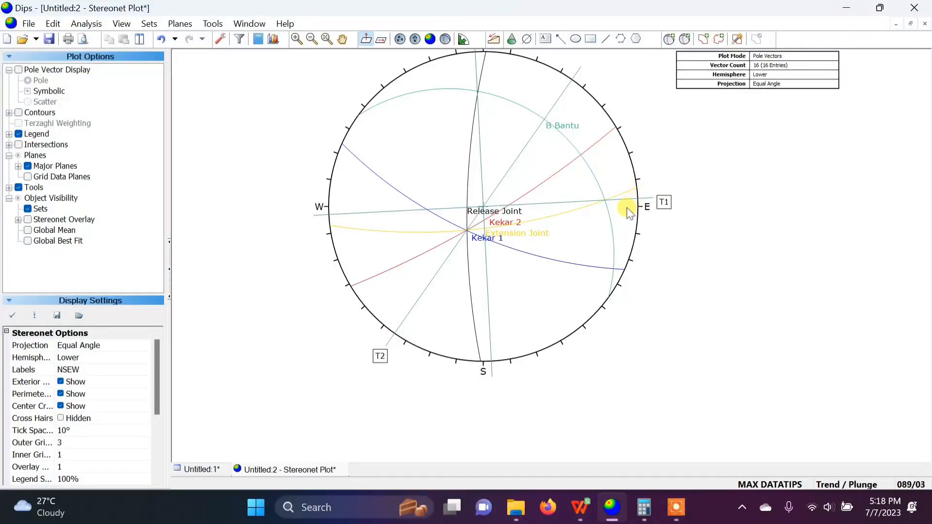
# Read the trend and plunge where T1 crosses the B Bantu plane, and record T1 in A16 and 13, N086E in B16 of the WPS workbook.
pyautogui.moveTo(607, 204)
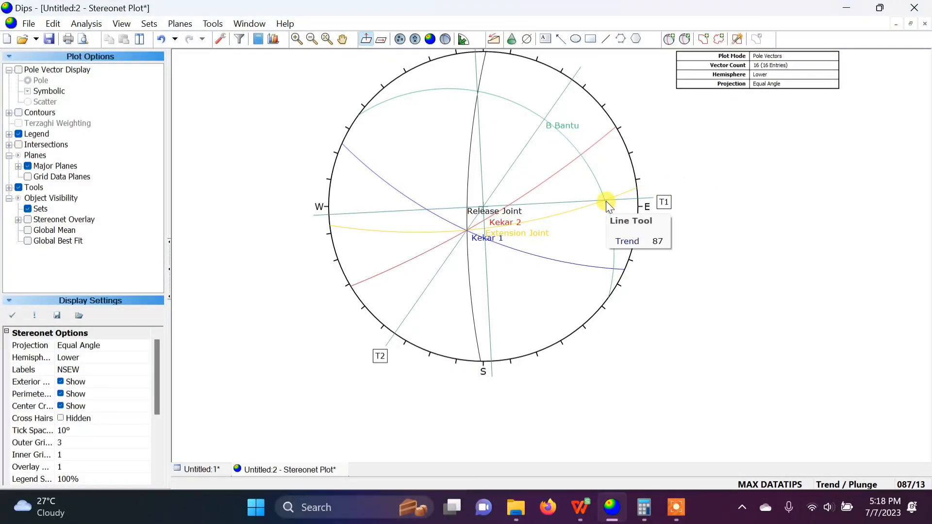
pyautogui.scroll(3, 606, 201)
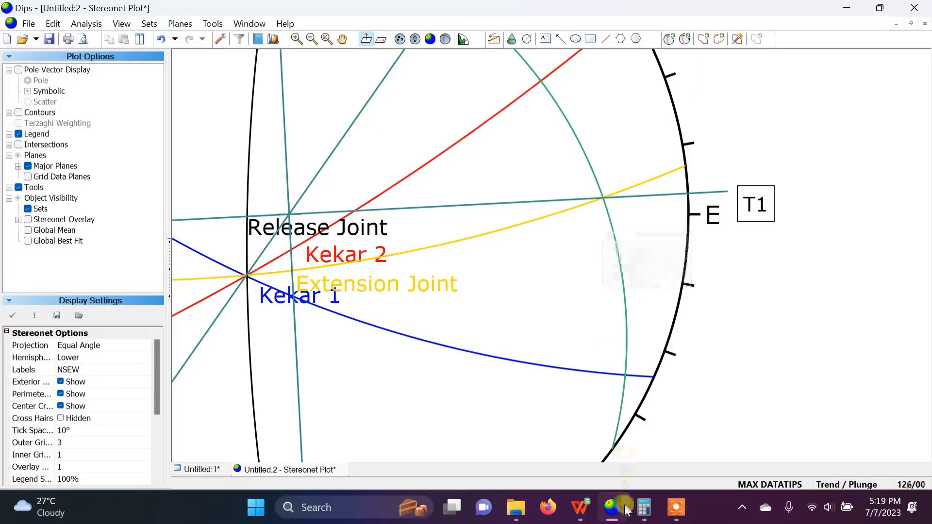
pyautogui.moveTo(594, 512)
pyautogui.click(579, 427)
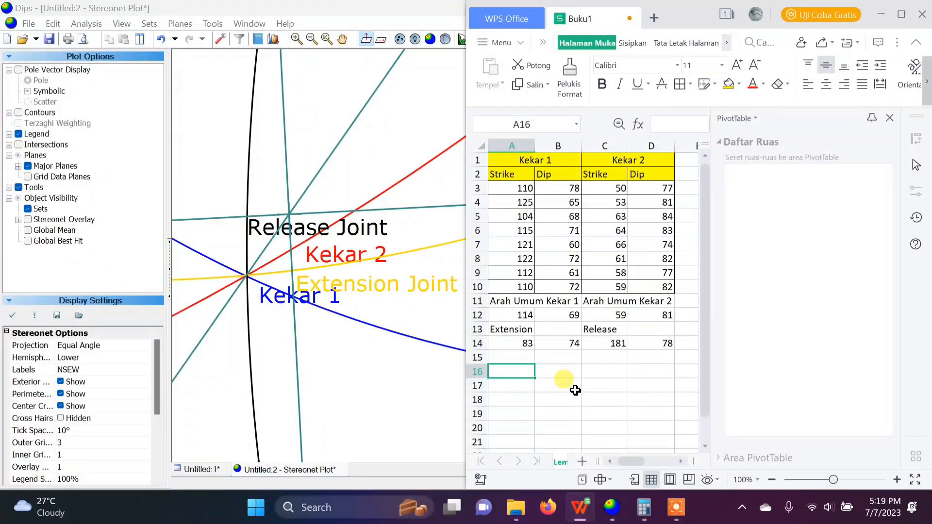
pyautogui.write('T1')
pyautogui.press('Tab')
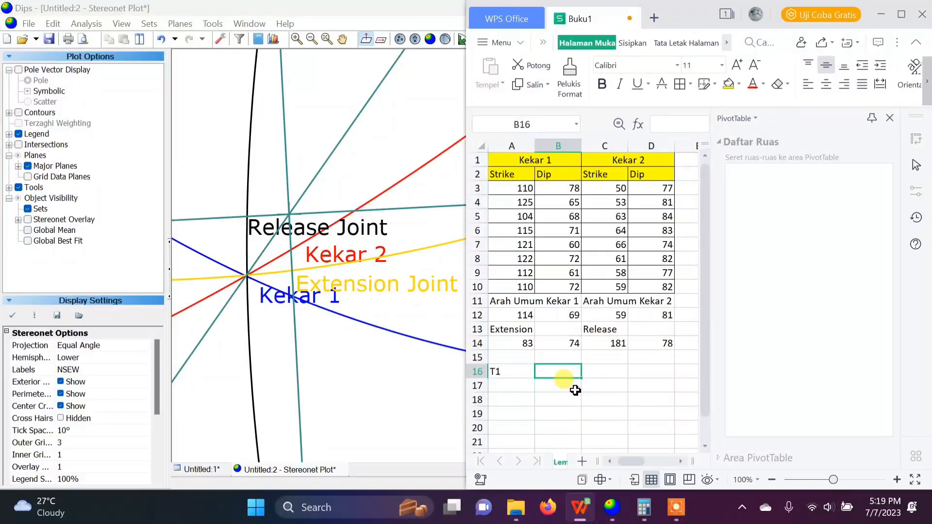
pyautogui.write('13')
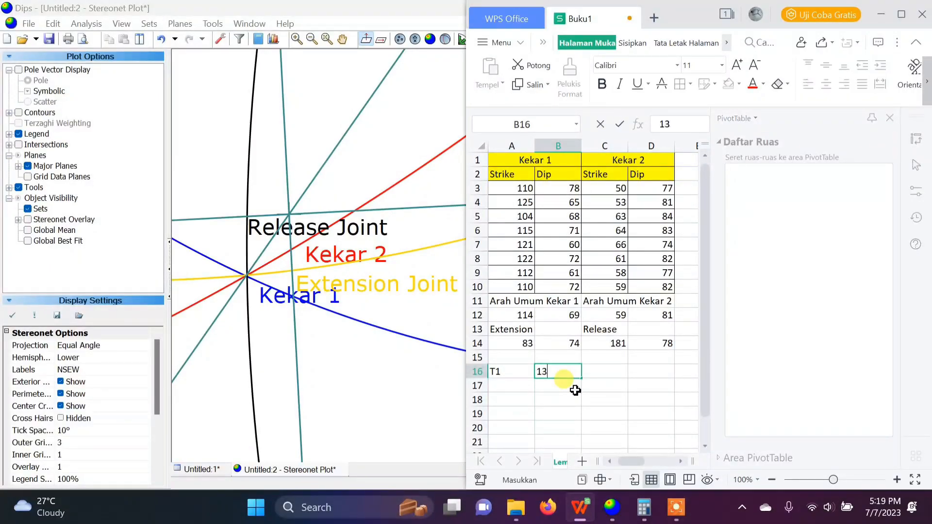
pyautogui.write(', N086')
pyautogui.press('Return')
pyautogui.press('Left')
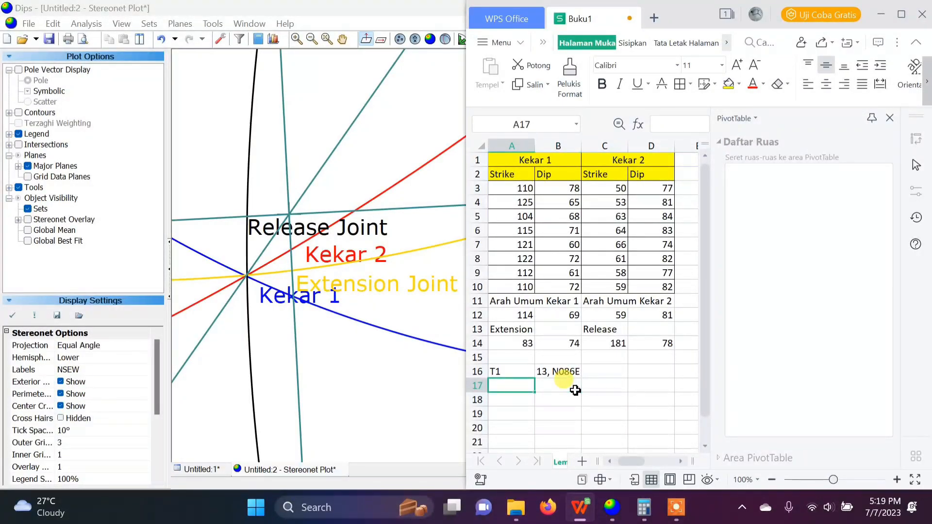
# Enter the label T2 in cell A17.
pyautogui.write('t')
pyautogui.press('BackSpace')
pyautogui.write('T2')
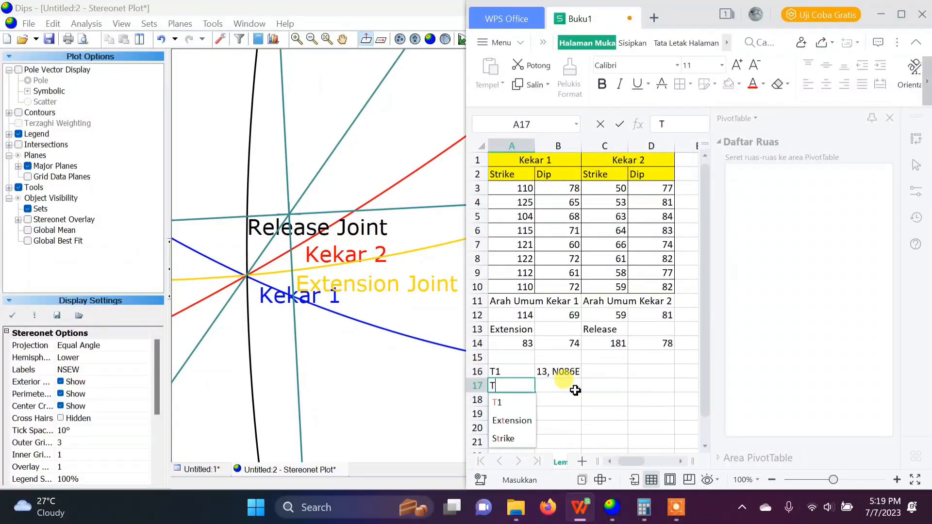
# In Dips, read the trend and plunge where T2 crosses the Kekar 1 and Kekar 2 planes, and record 68, N215E in B17 of the WPS workbook.
pyautogui.doubleClick(315, 5)
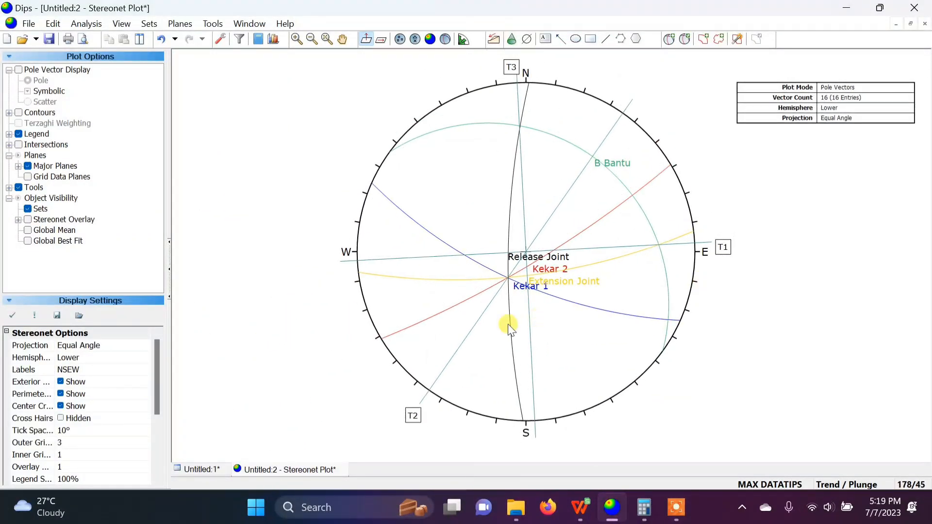
pyautogui.scroll(3, 508, 278)
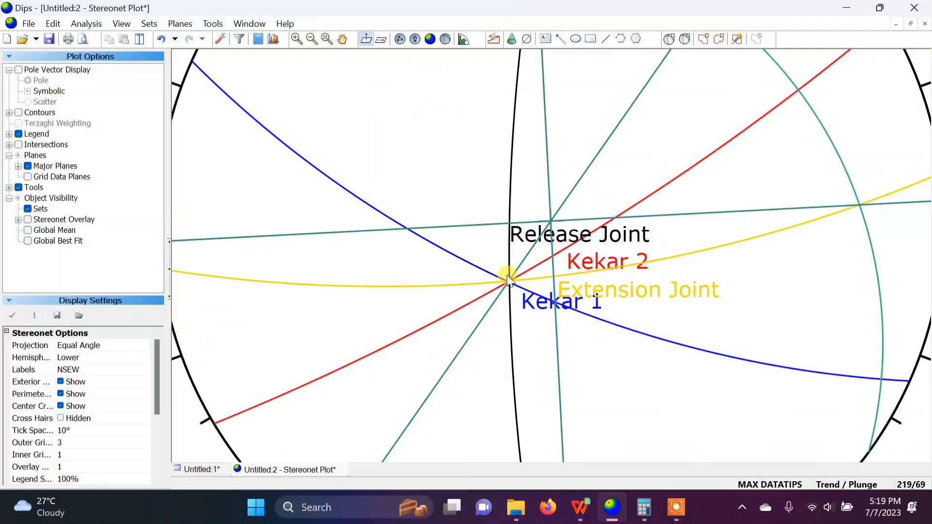
pyautogui.moveTo(510, 281)
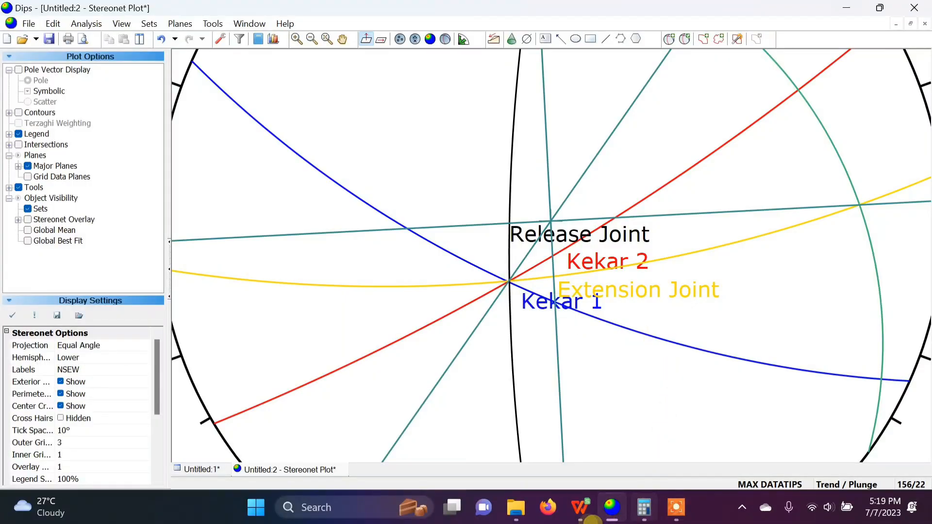
pyautogui.click(583, 521)
pyautogui.press('Tab')
pyautogui.write('68, N')
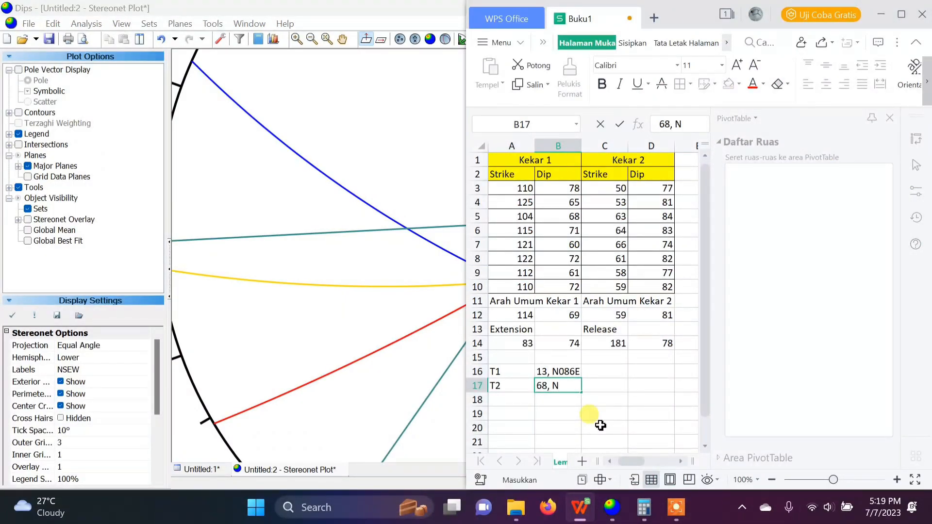
pyautogui.write('215E')
pyautogui.press('Return')
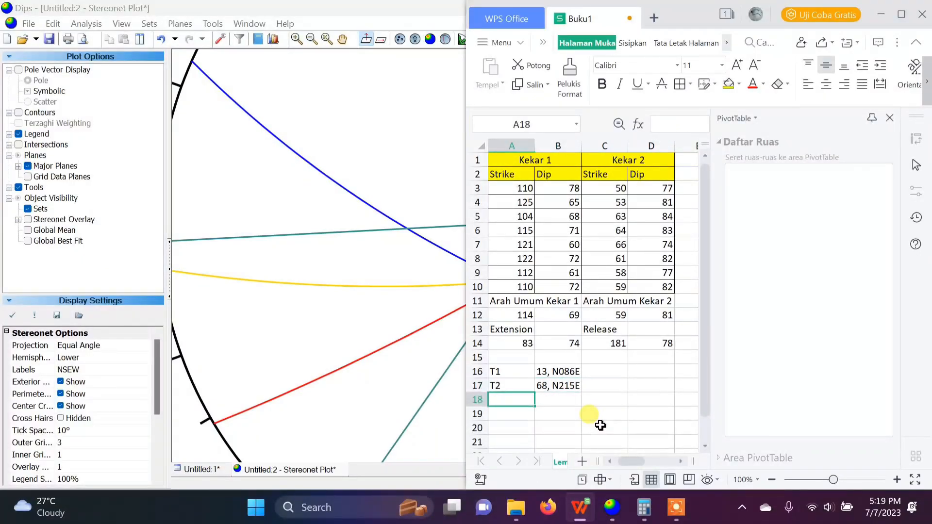
# Label A18 as T3, read the trend and plunge where T3 crosses the B Bantu plane in Dips, and record 16, N356E in B18.
pyautogui.write('T3')
pyautogui.press('Tab')
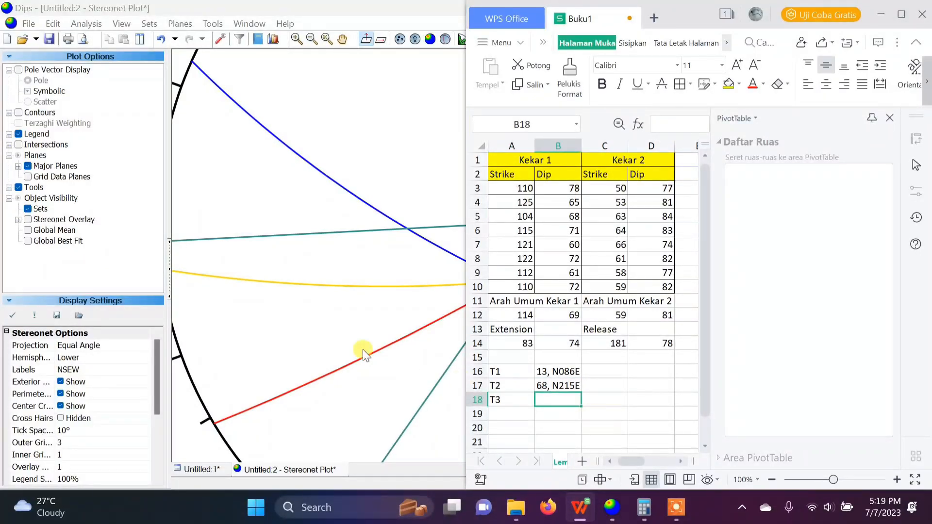
pyautogui.click(338, 341)
pyautogui.scroll(-3, 337, 339)
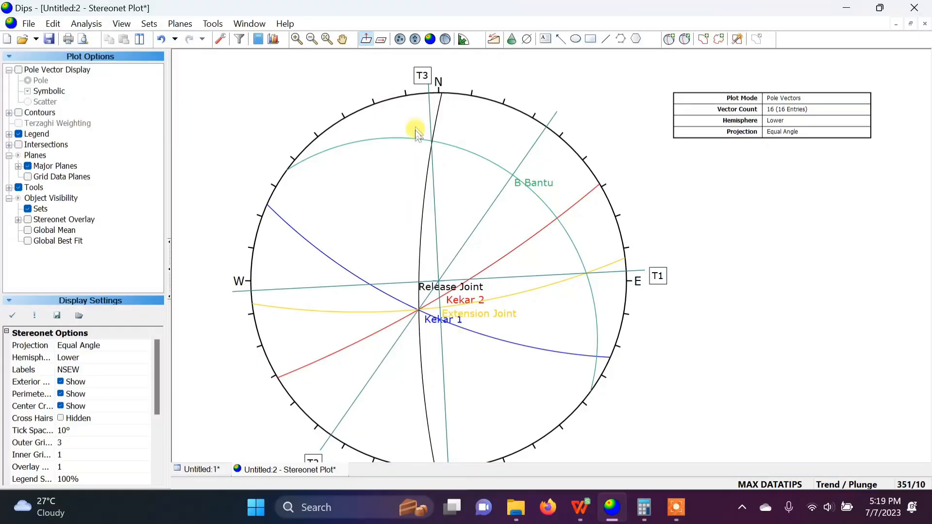
pyautogui.moveTo(432, 143)
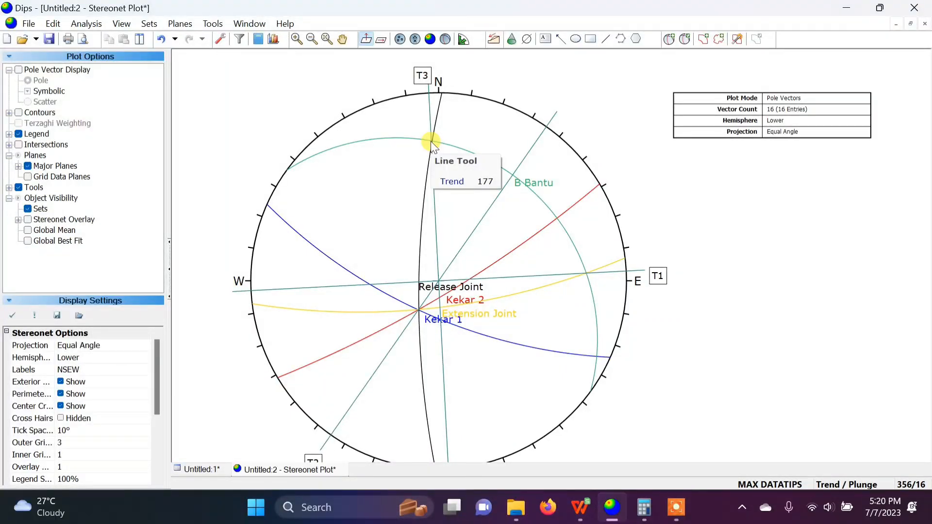
pyautogui.click(580, 508)
pyautogui.write('16, N356')
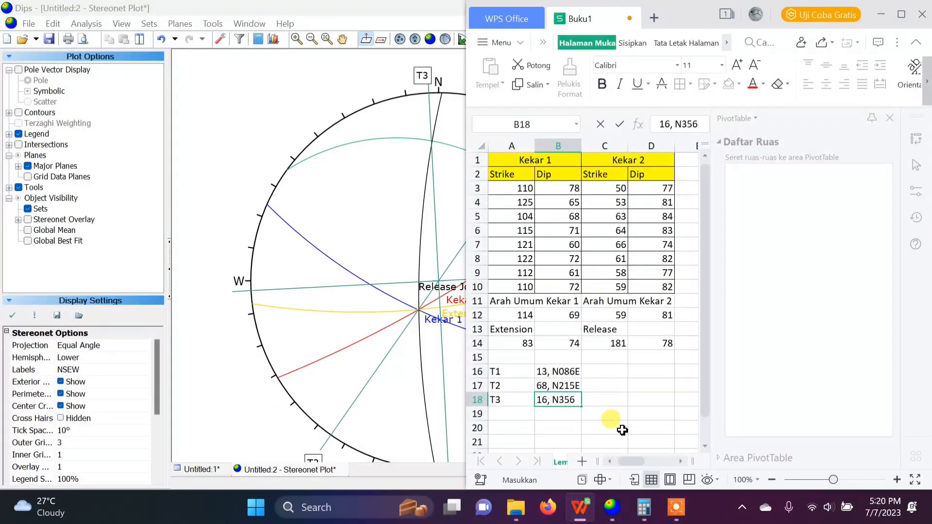
pyautogui.write('E')
pyautogui.press('Return')
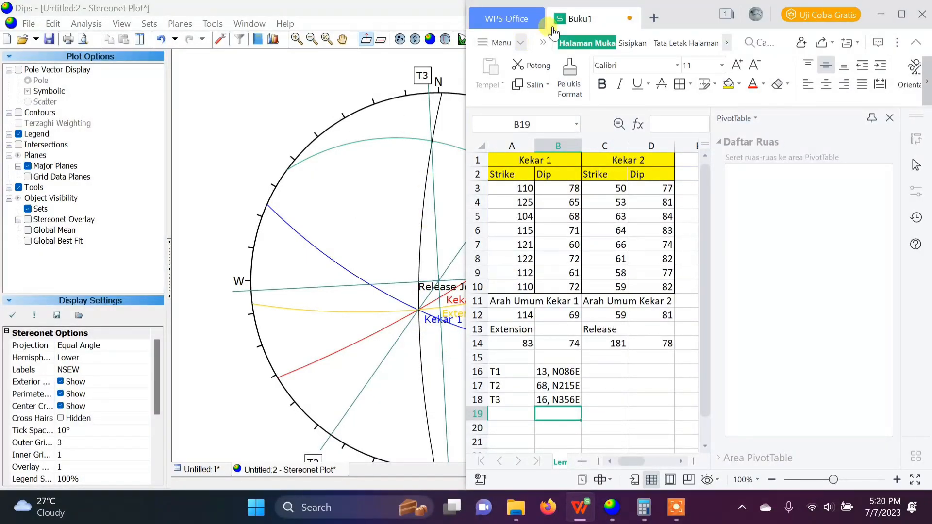
pyautogui.moveTo(699, 24); pyautogui.dragTo(741, 44)
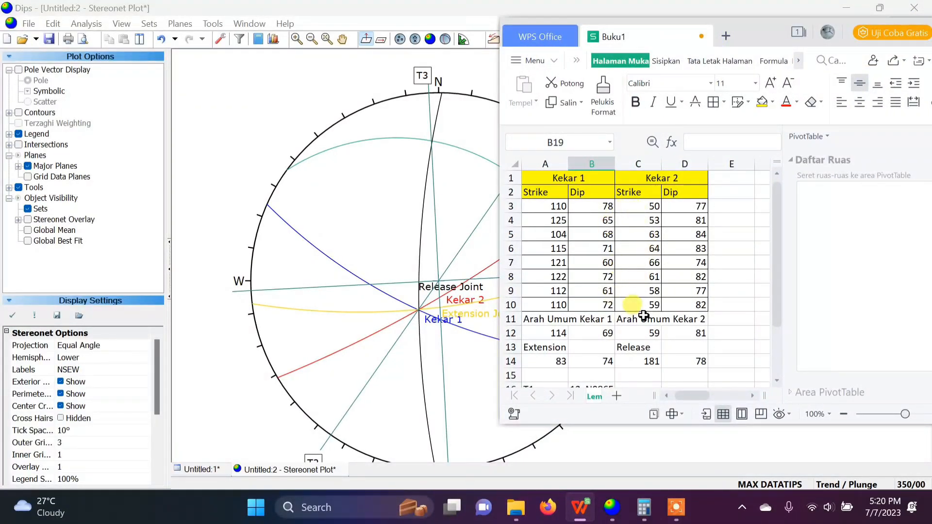
pyautogui.click(308, 116)
pyautogui.scroll(-2, 719, 289)
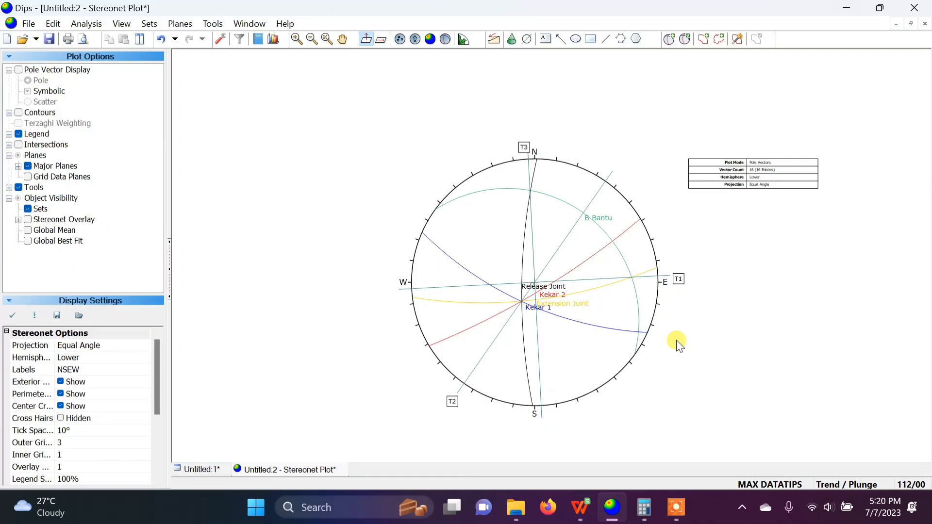
pyautogui.click(689, 505)
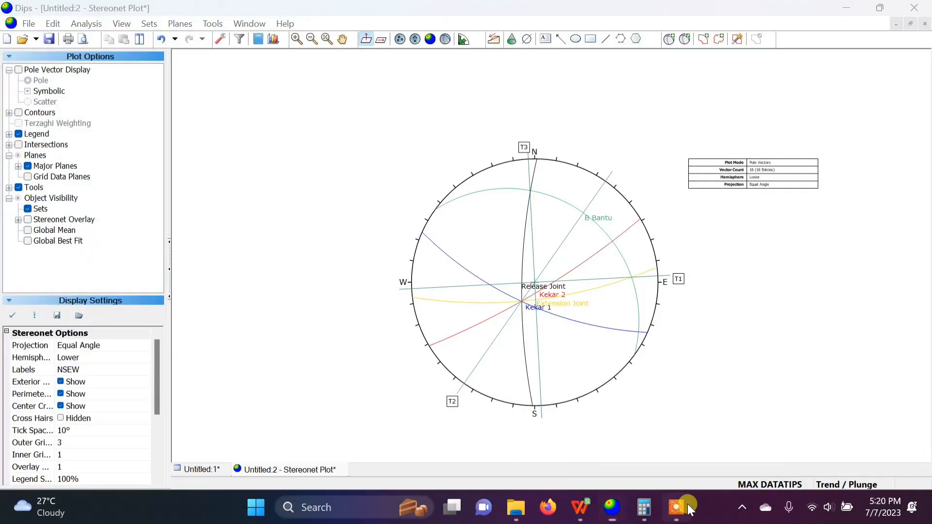
pyautogui.click(644, 499)
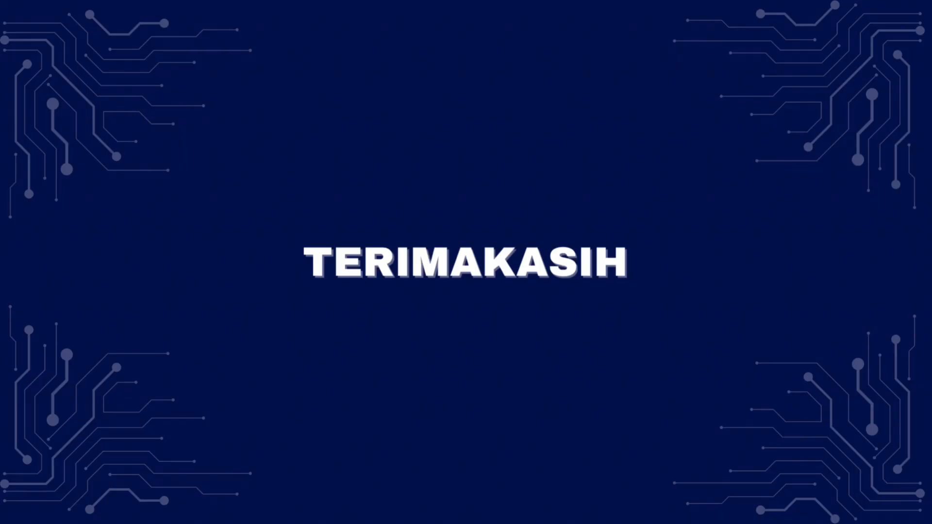